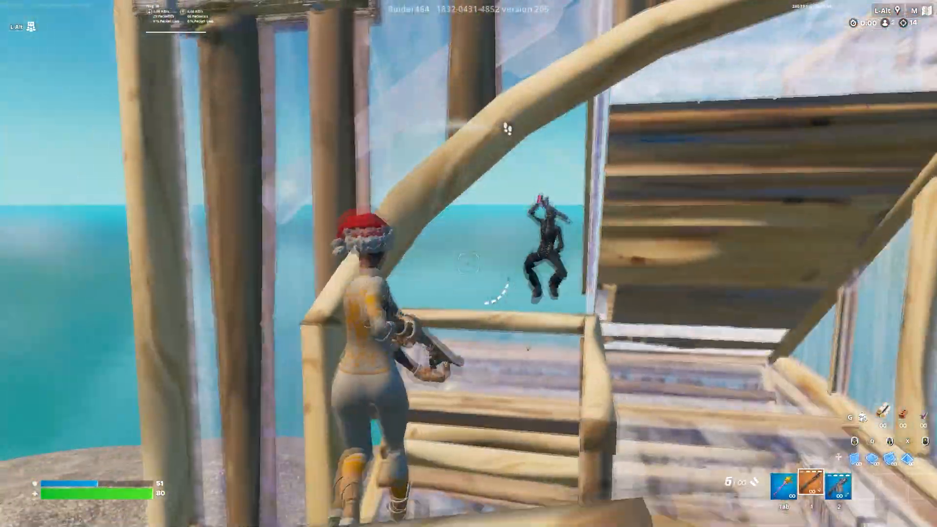
left_click(469, 263)
key("2")
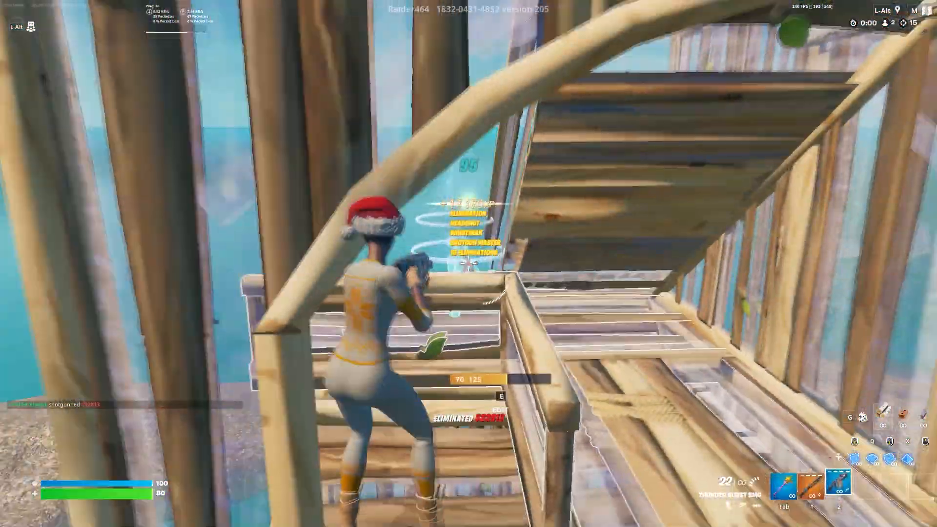
key("1")
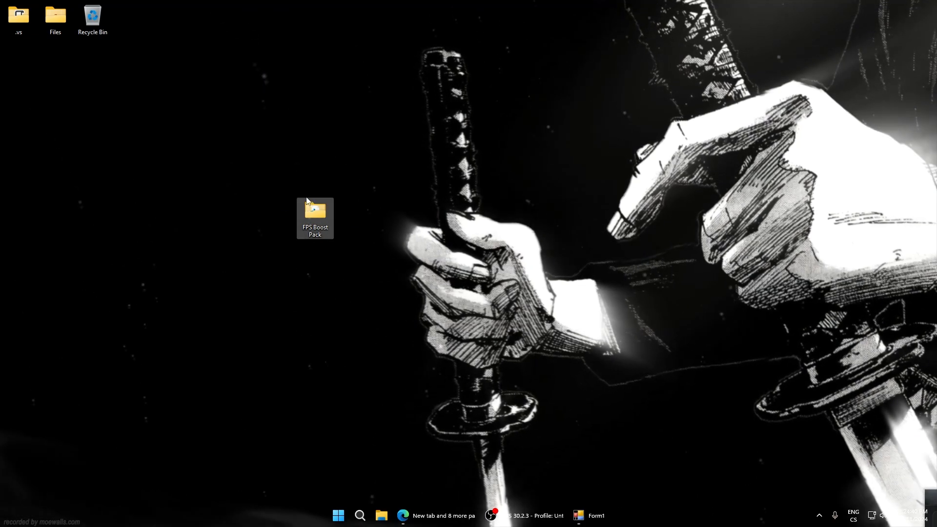
Open the FPS Boost Pack folder from the desktop and go into its Disk Tweaks subfolder
double_click(309, 207)
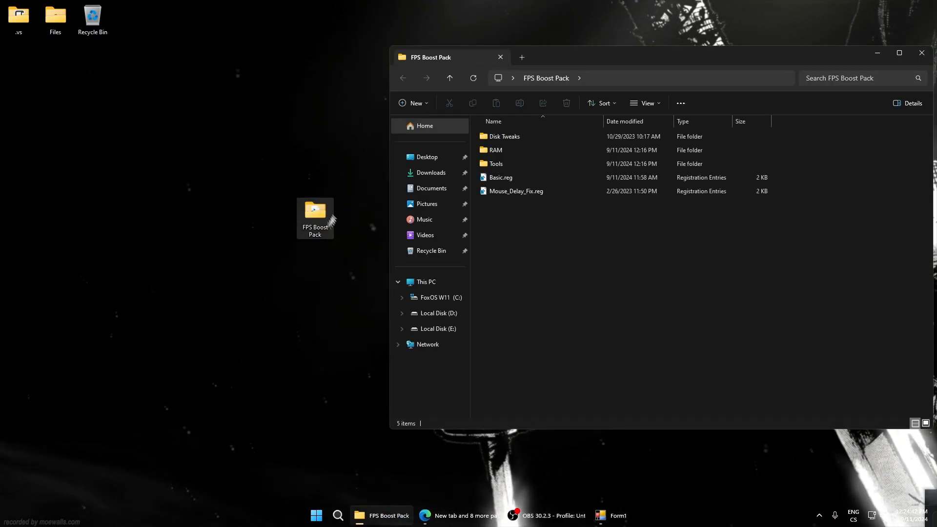
left_click_drag(563, 54, 477, 80)
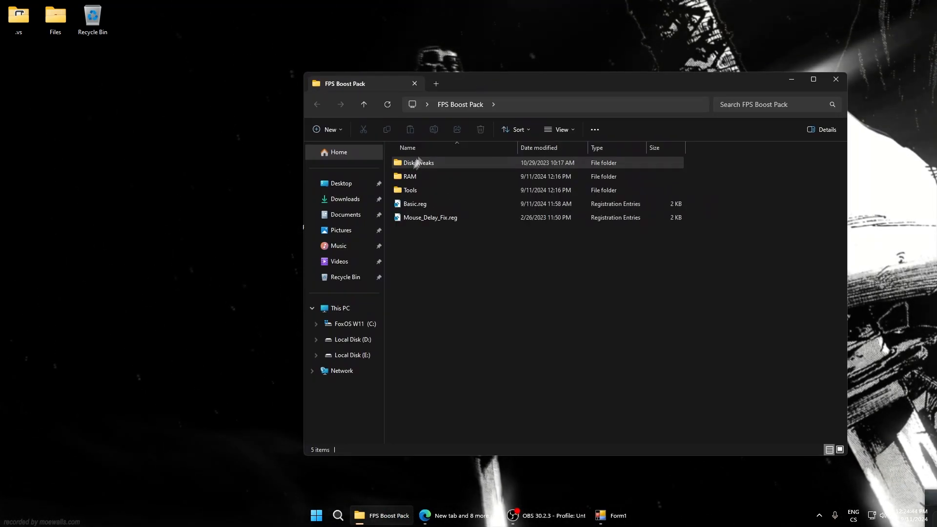
left_click_drag(389, 162, 385, 157)
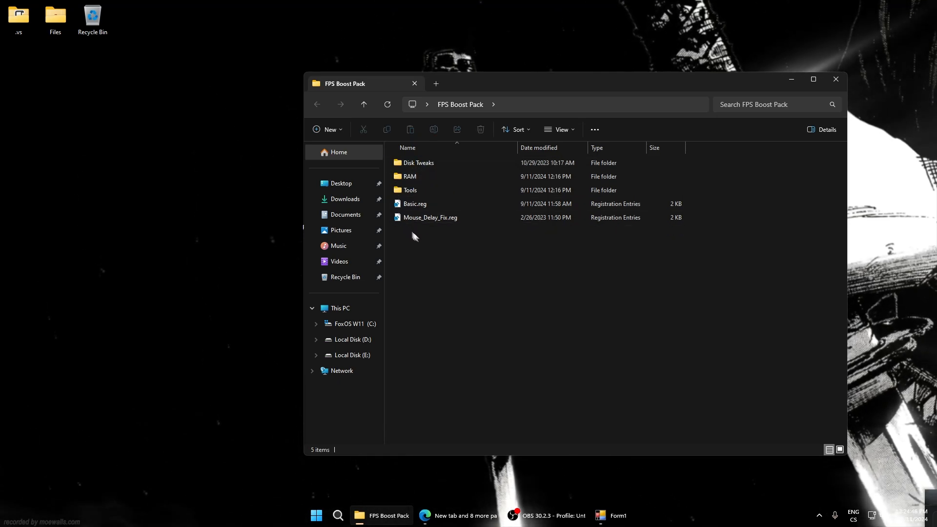
mouse_move(419, 236)
left_mouse_down()
mouse_move(425, 259)
mouse_move(417, 202)
mouse_move(439, 247)
left_mouse_up()
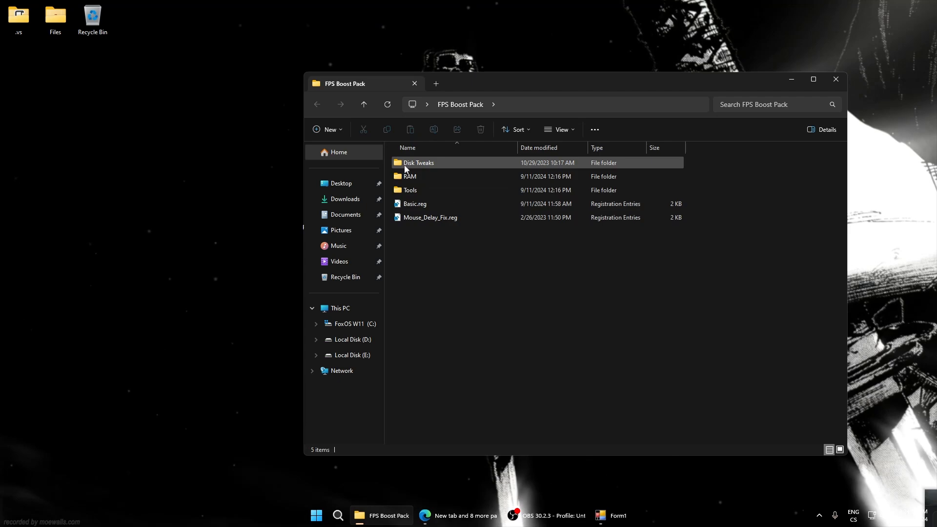
double_click(405, 164)
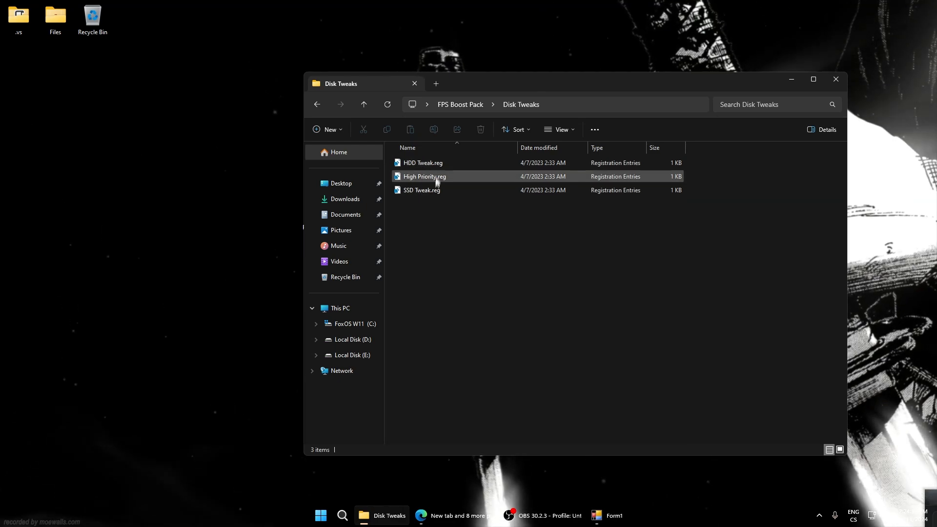
Merge SSD Tweak.reg into the Windows registry, accepting the confirmation and closing the result message
left_click(405, 166)
left_click(414, 189)
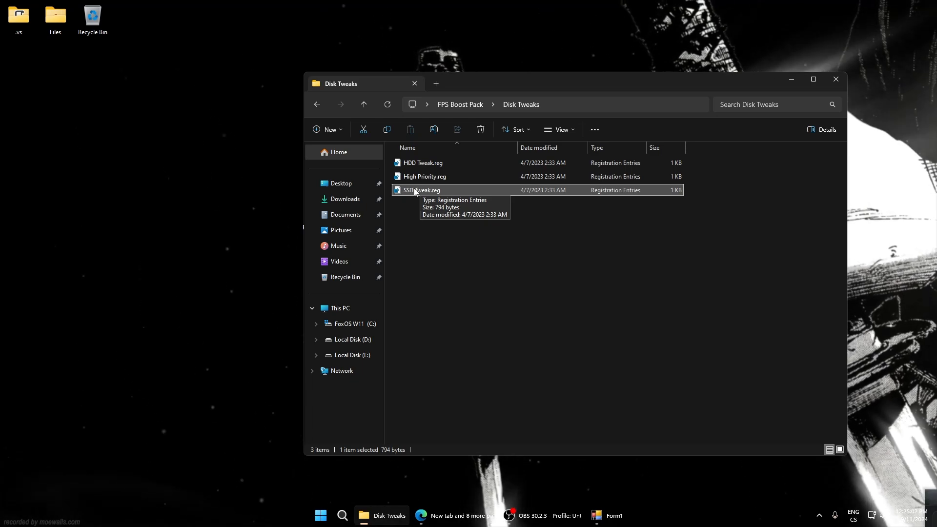
double_click(413, 190)
left_click(541, 272)
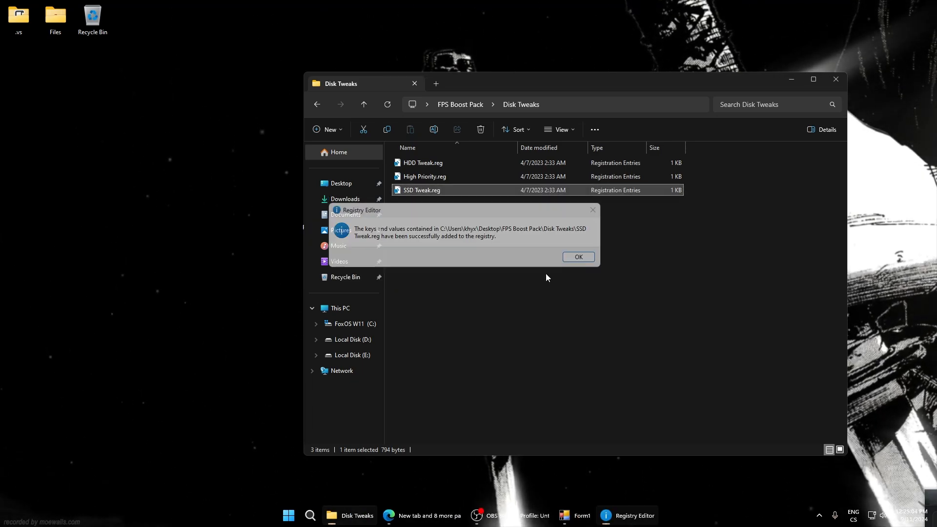
left_click(577, 312)
left_click(625, 516)
left_click(578, 256)
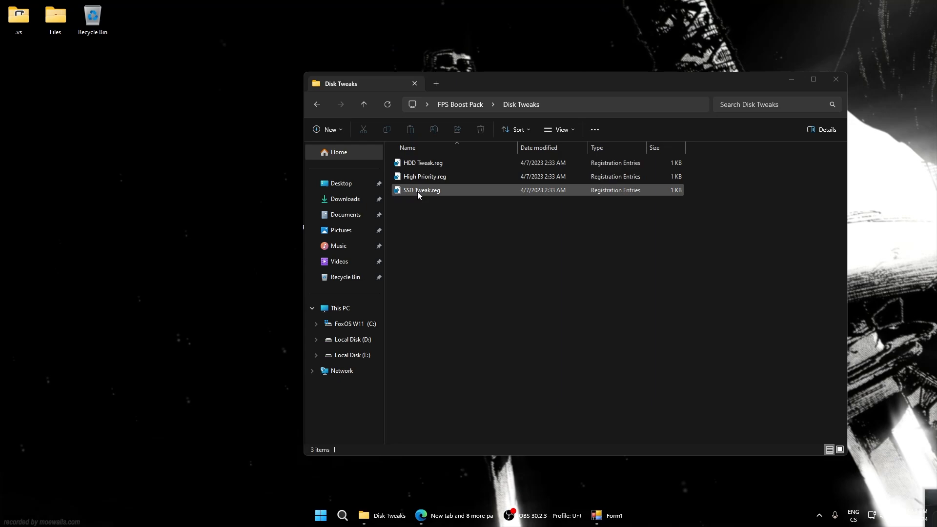
Merge High Priority.reg from the Disk Tweaks folder into the registry
double_click(424, 176)
left_click(541, 272)
left_click(579, 259)
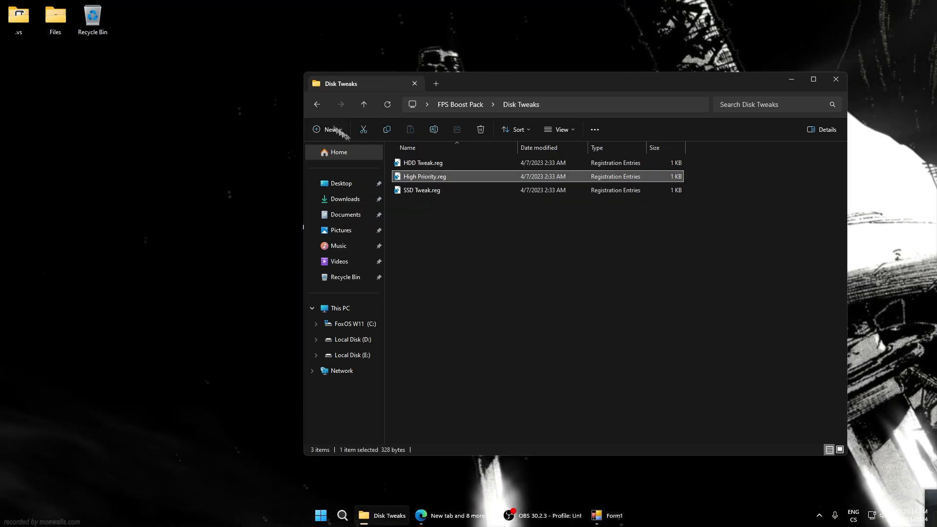
Return to FPS Boost Pack, open its RAM folder and launch 5. UnparkCpu.exe
left_click(312, 101)
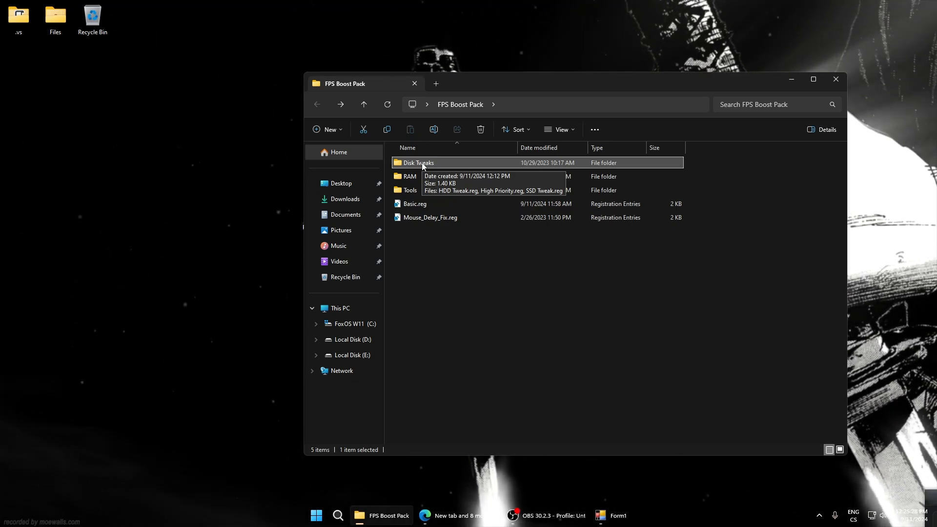
double_click(410, 177)
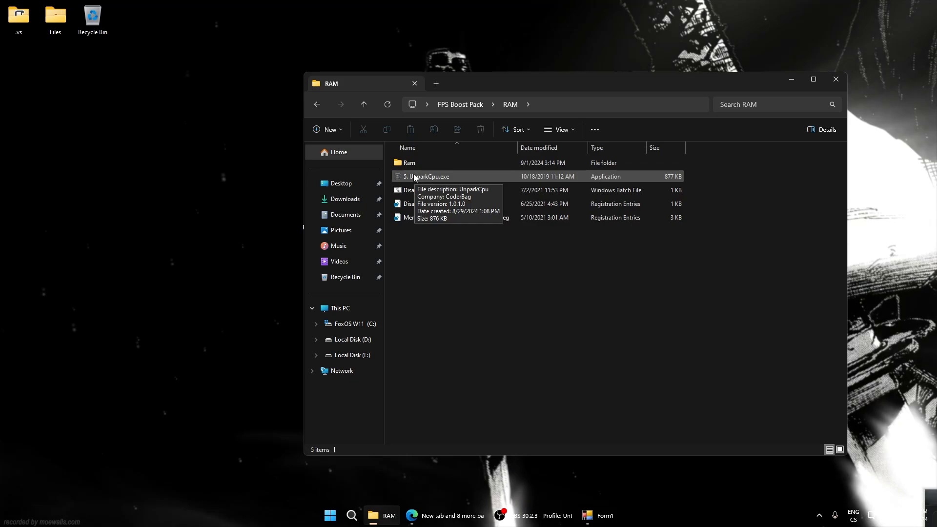
double_click(414, 177)
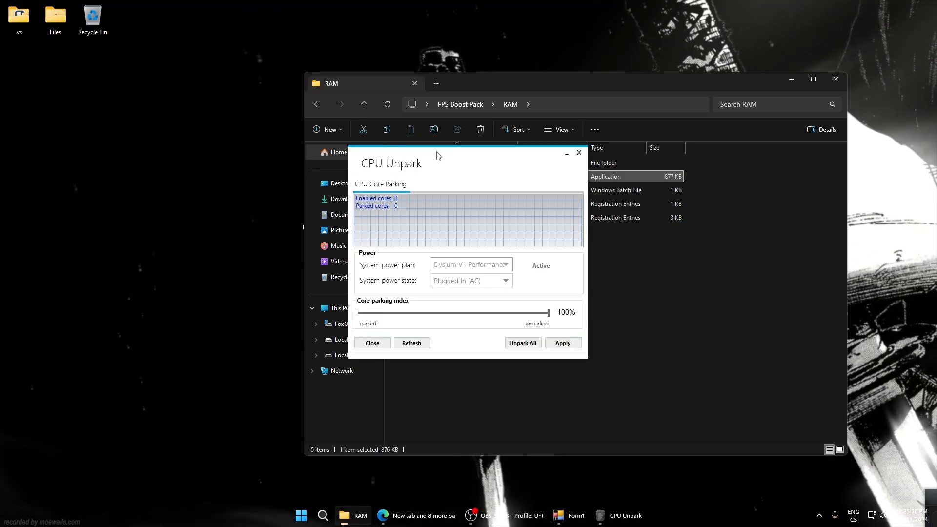
mouse_move(436, 155)
left_mouse_down()
mouse_move(456, 166)
mouse_move(432, 152)
left_mouse_up()
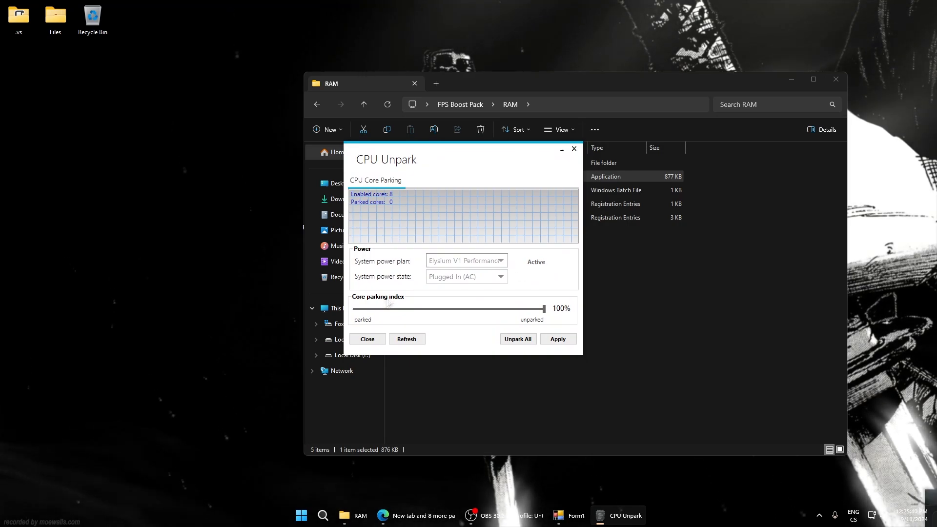
Set the core parking index to 100% unparked and apply the change
left_click_drag(544, 309, 340, 309)
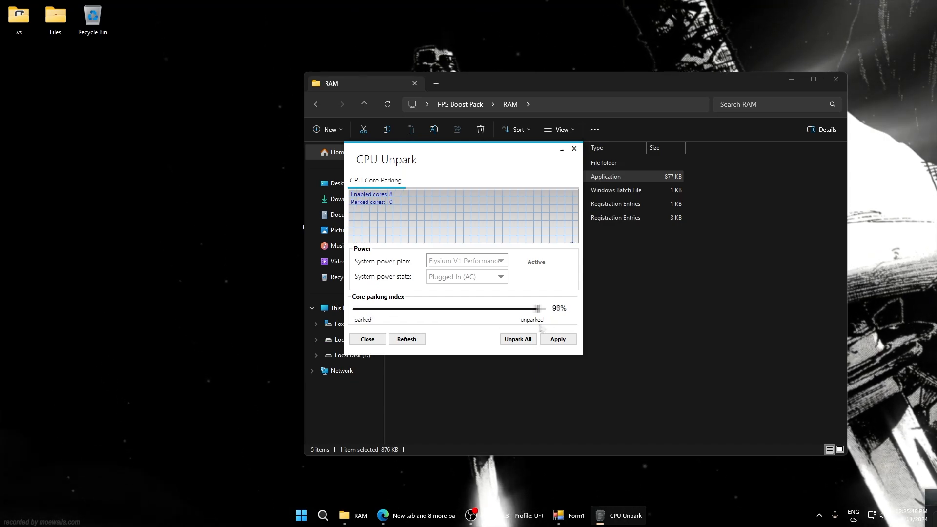
left_click_drag(539, 309, 548, 306)
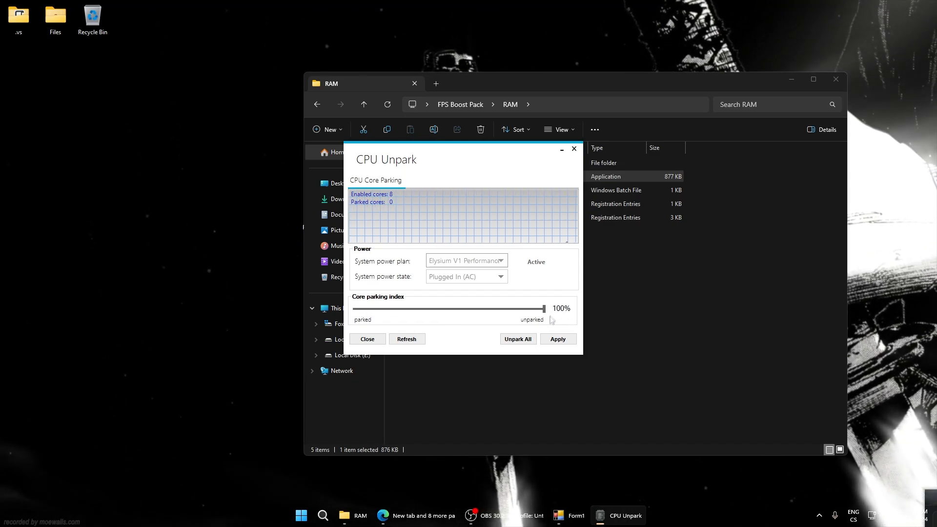
left_click(557, 338)
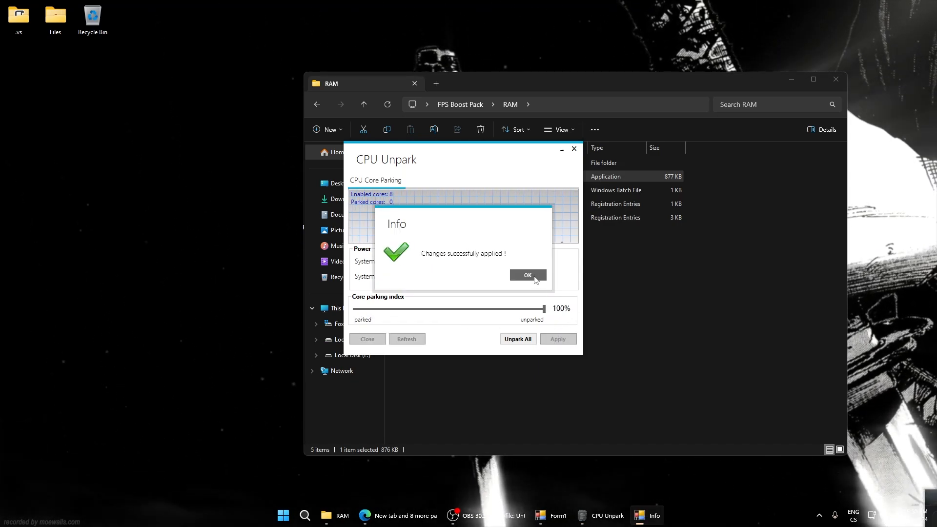
left_click(534, 276)
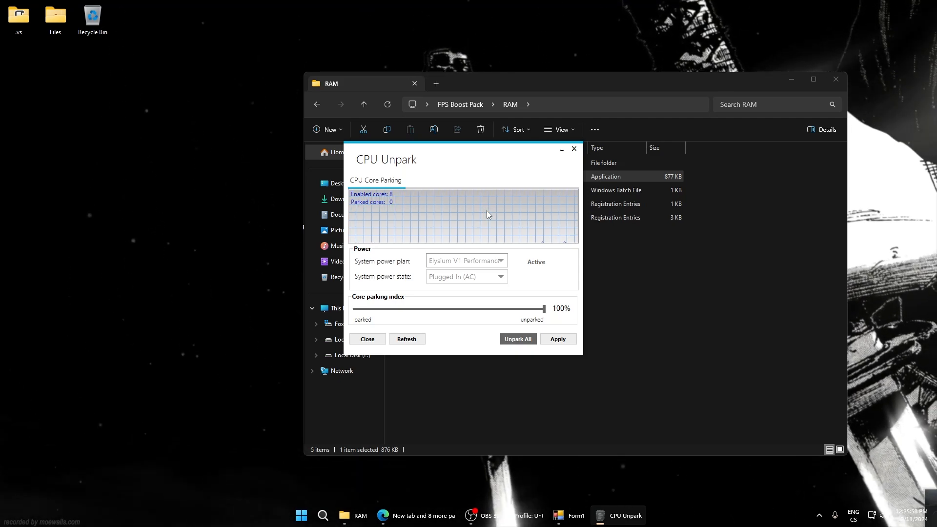
Unpark all CPU cores, apply the settings again and close CPU Unpark
left_click(517, 339)
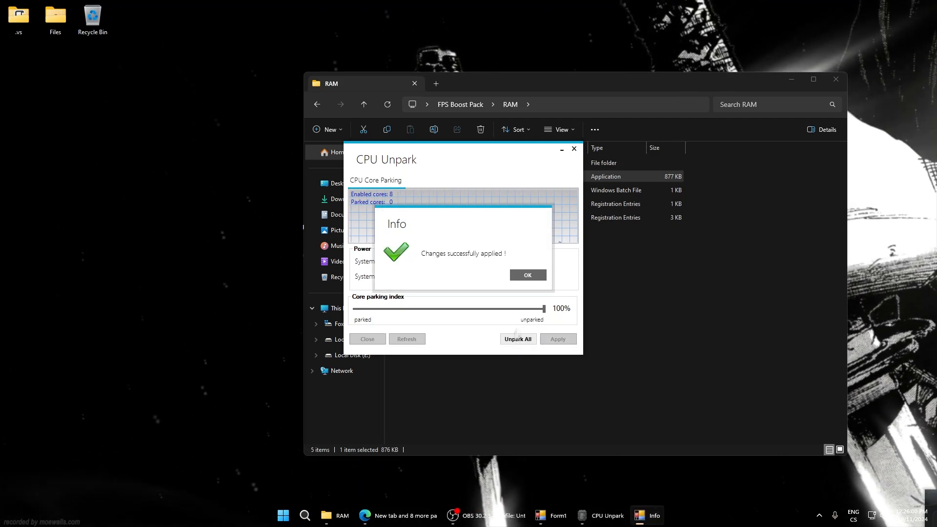
left_click(539, 276)
left_click(553, 336)
left_click(534, 274)
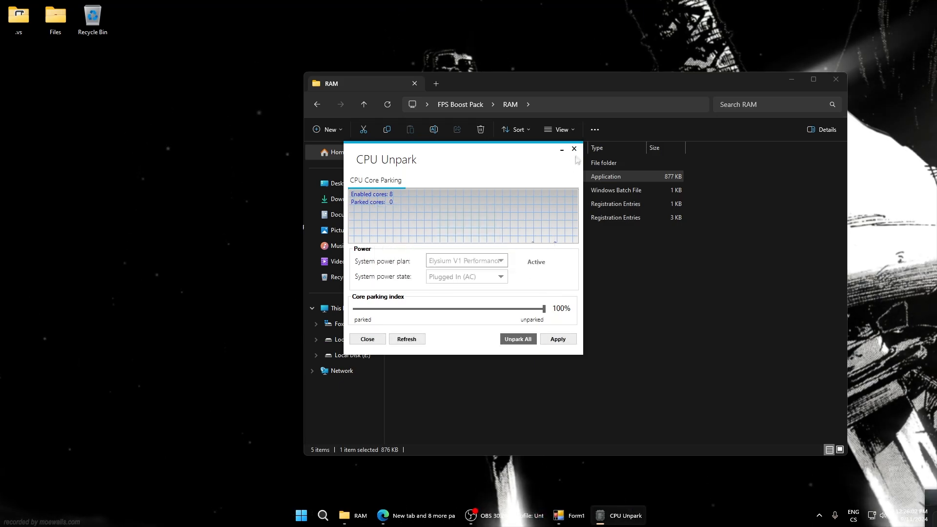
left_click(574, 149)
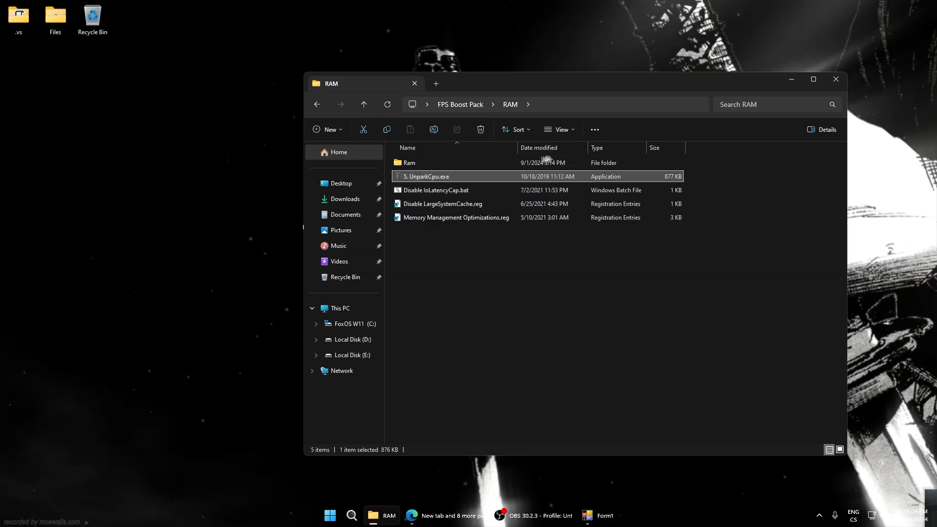
Run Disable IoLatencyCap.bat from the RAM folder
right_click(423, 191)
left_click(476, 218)
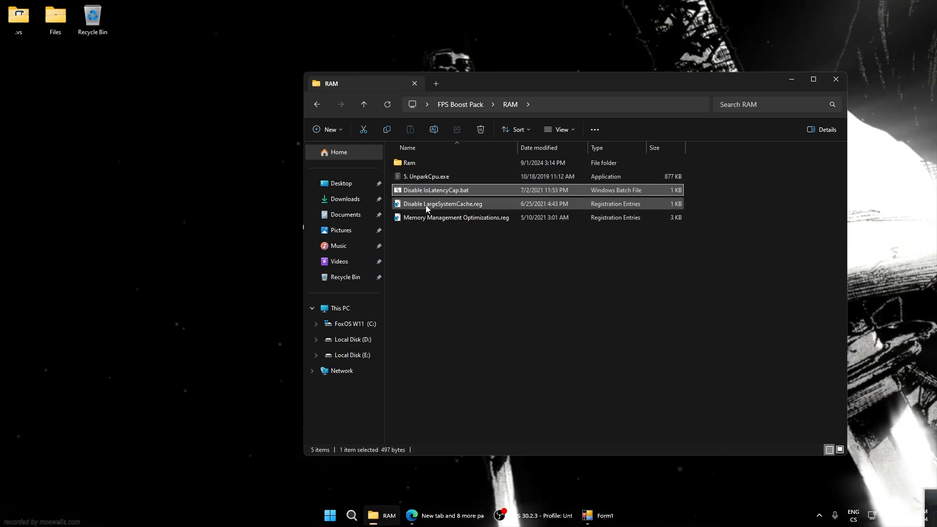
Edit Disable LargeSystemCache.reg in Notepad, set the LargeSystemCache dword value to 1, save the file and close it
double_click(453, 204)
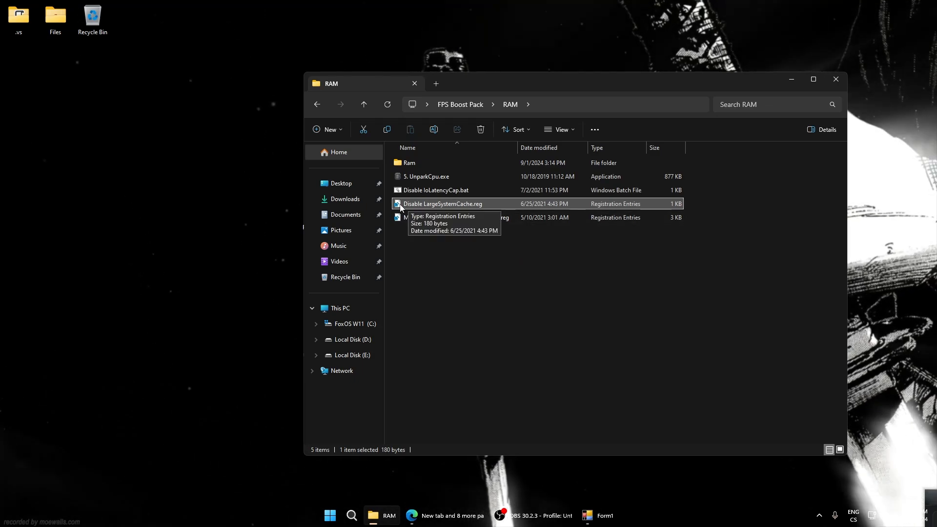
right_click(430, 203)
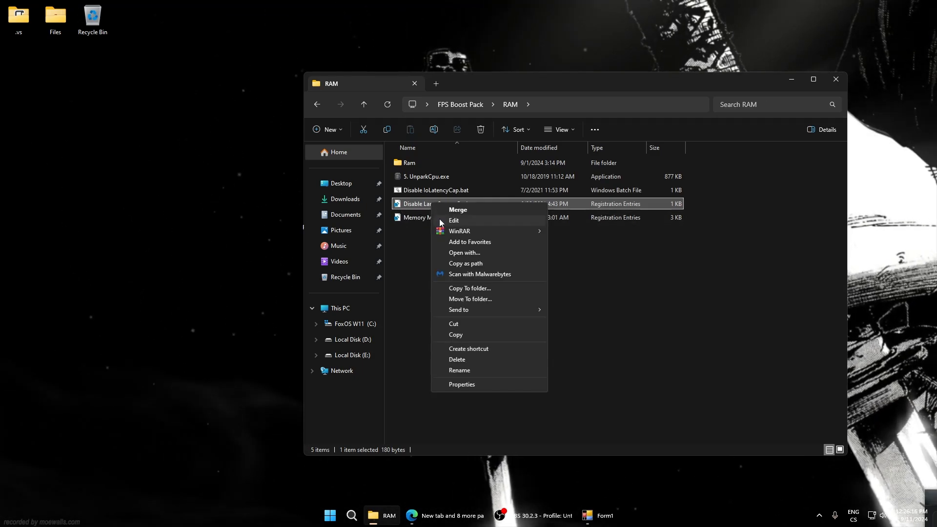
left_click(454, 220)
left_click_drag(290, 69, 396, 71)
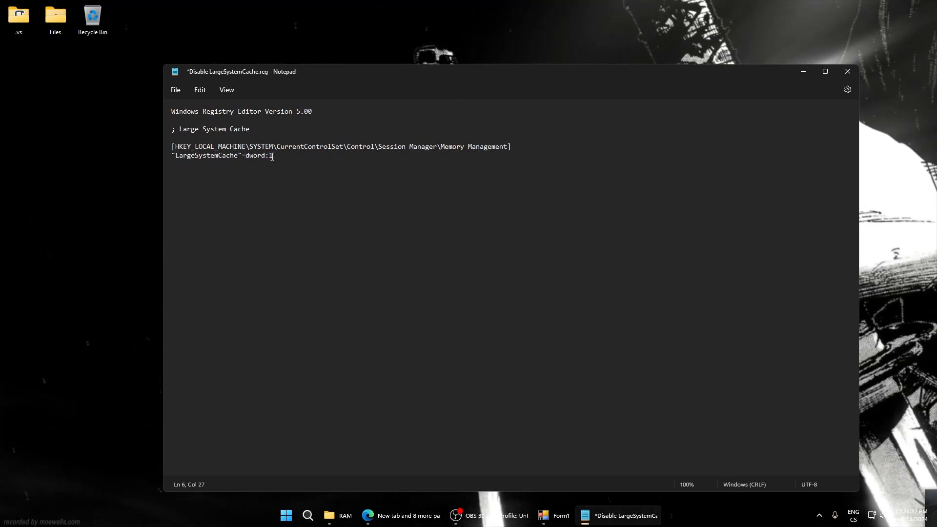
mouse_move(272, 156)
left_mouse_down()
mouse_move(170, 151)
mouse_move(267, 157)
left_mouse_up()
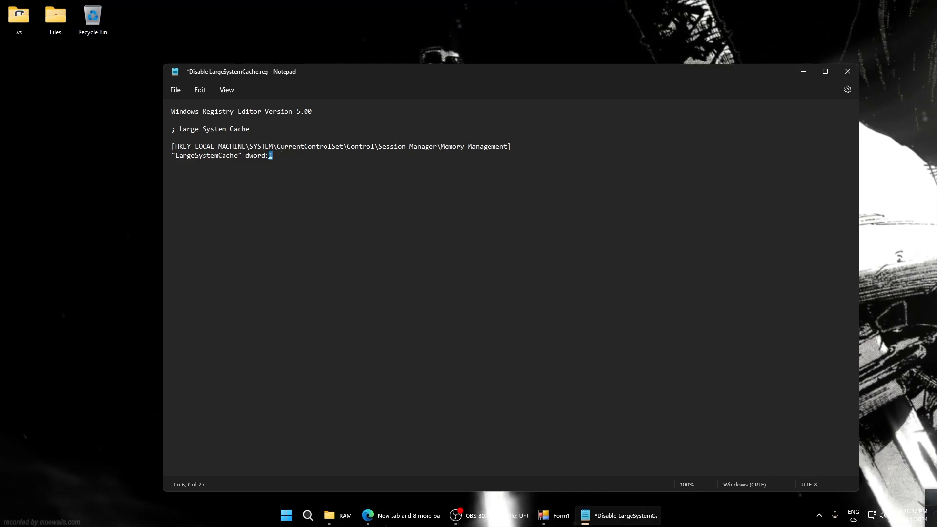
left_click_drag(273, 155, 270, 155)
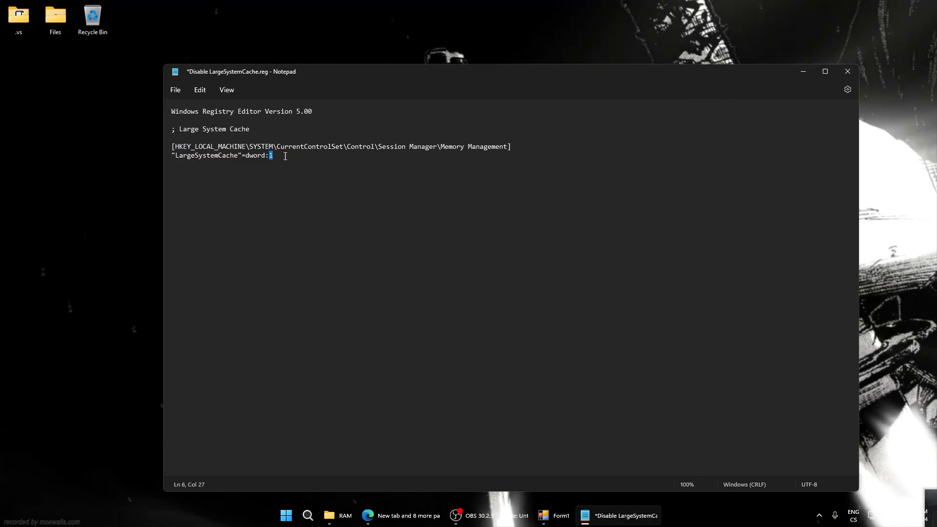
left_click(280, 156)
double_click(270, 155)
left_click(275, 156)
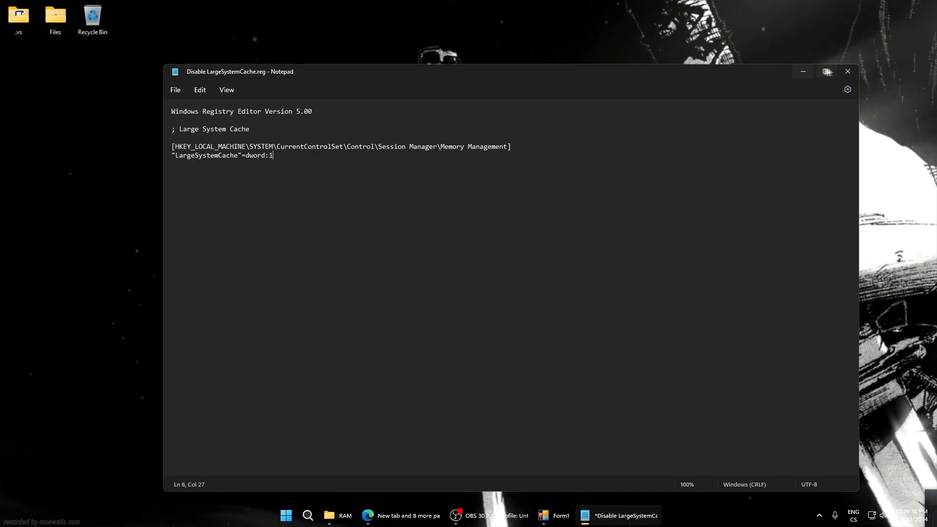
left_click(847, 71)
Merge the edited Disable LargeSystemCache.reg into the registry
double_click(455, 205)
left_click(543, 271)
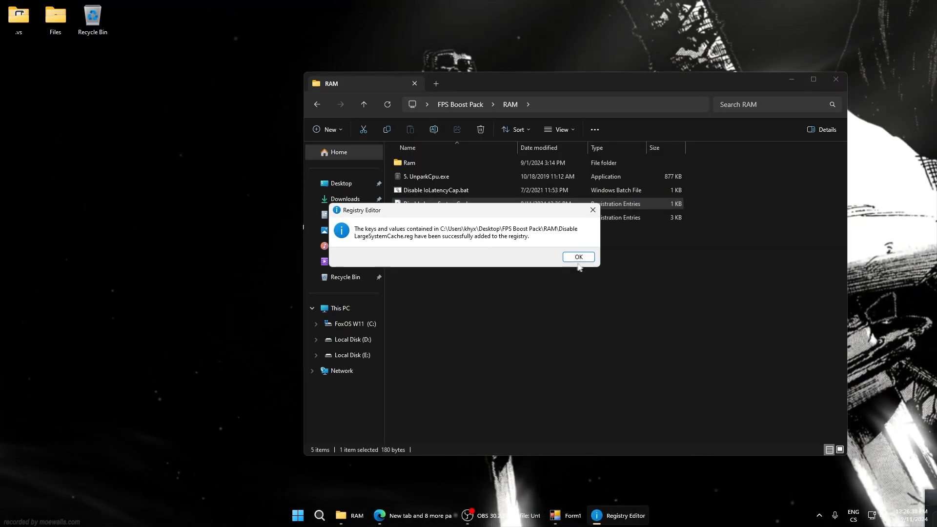
left_click(579, 258)
Reopen Disable LargeSystemCache.reg for editing, set the LargeSystemCache dword value to 0, save the file and close Notepad
right_click(437, 206)
left_click(460, 223)
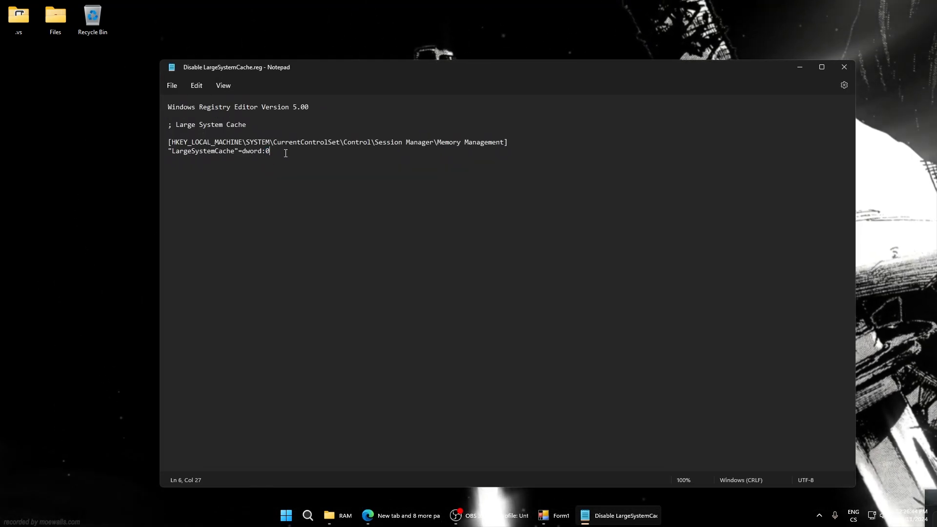
left_click_drag(286, 151, 267, 151)
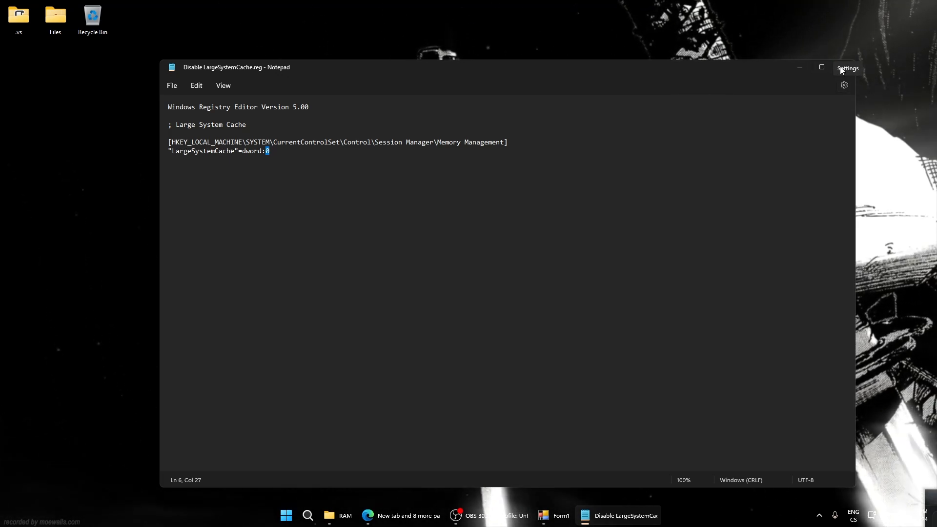
left_click(845, 68)
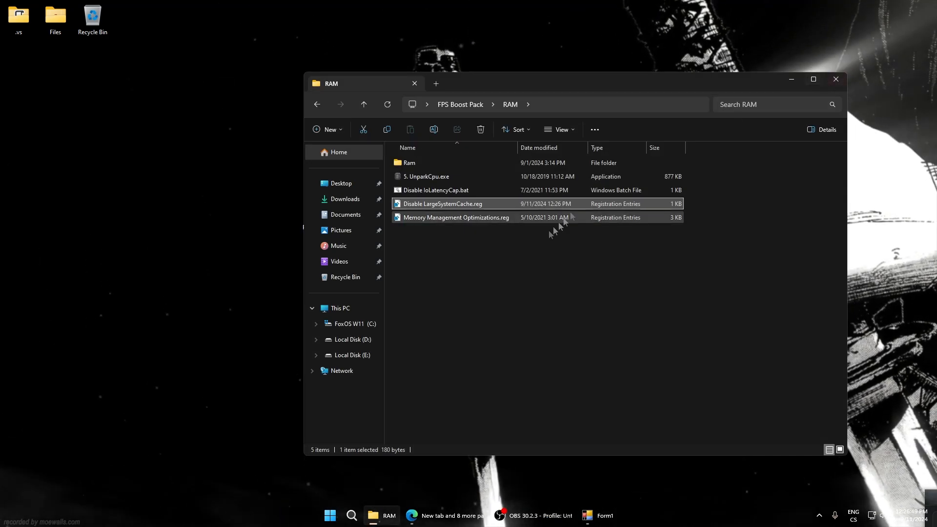
Merge Memory Management Optimizations.reg from the RAM folder into the registry
left_click(428, 219)
double_click(429, 218)
left_click(545, 269)
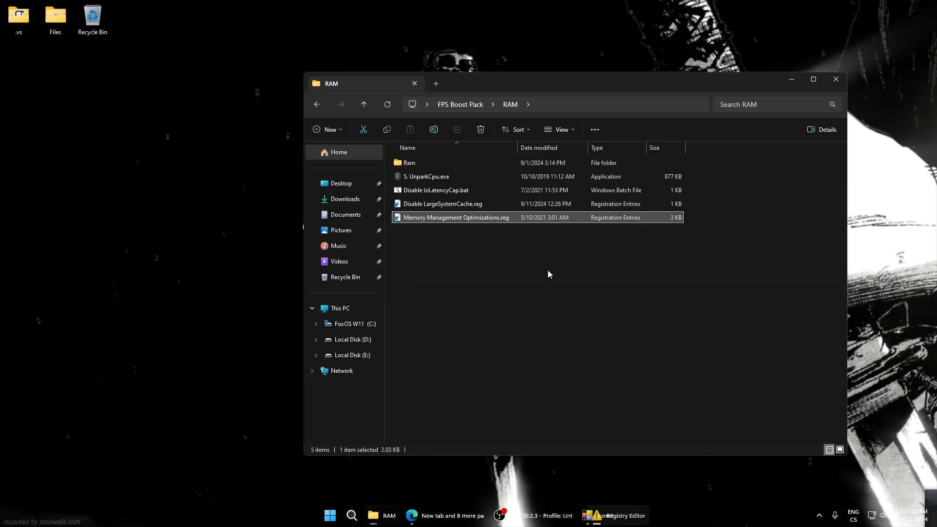
key("Return")
Open the Ram subfolder and check the installed memory size in Task Manager's performance view
mouse_move(463, 85)
left_mouse_down()
mouse_move(493, 82)
mouse_move(433, 78)
mouse_move(464, 71)
left_mouse_up()
double_click(374, 157)
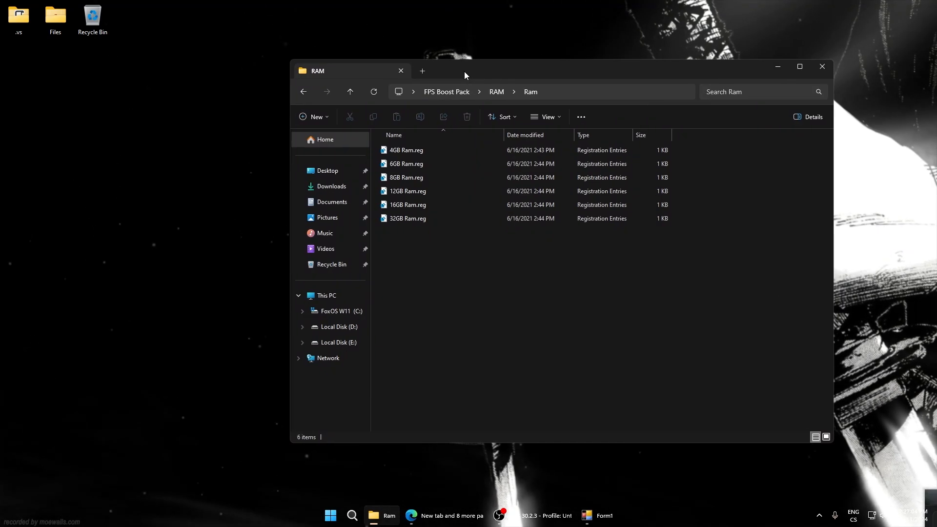
left_click_drag(423, 261, 421, 288)
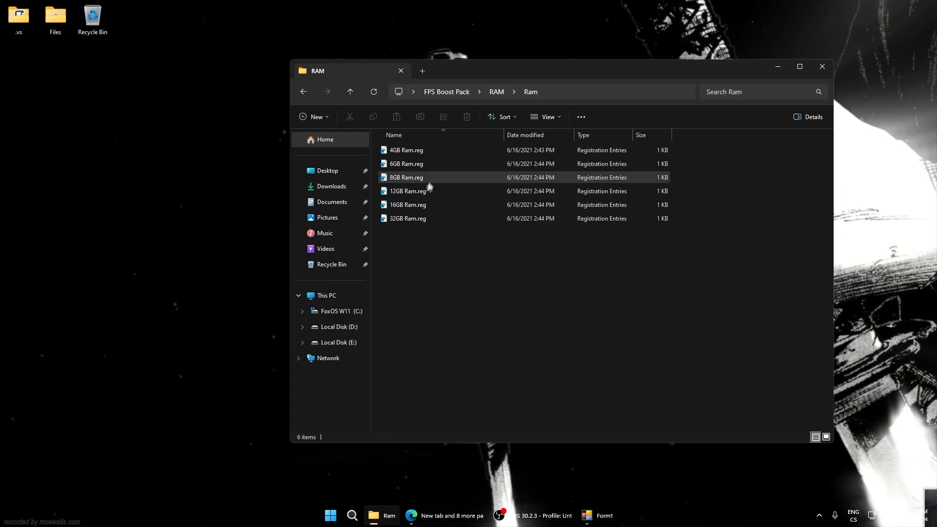
double_click(408, 178)
right_click(654, 512)
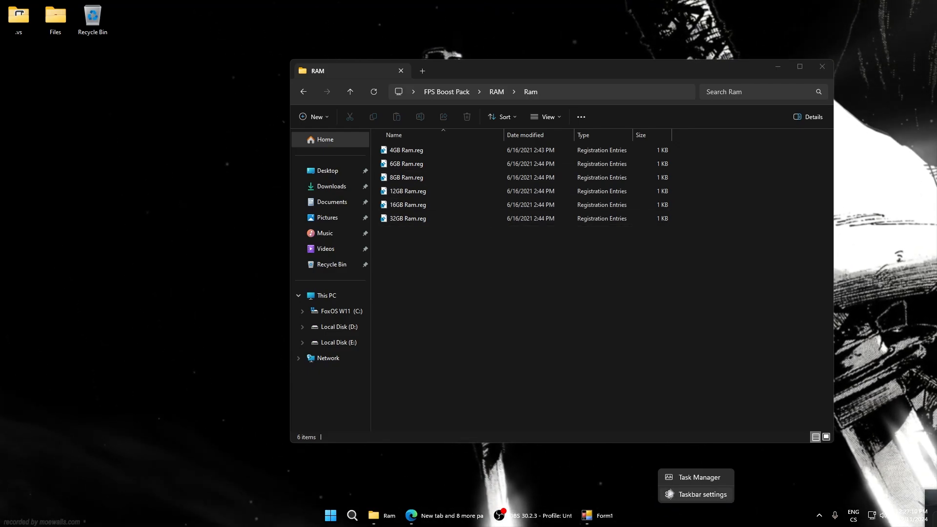
left_click(693, 477)
left_click(250, 228)
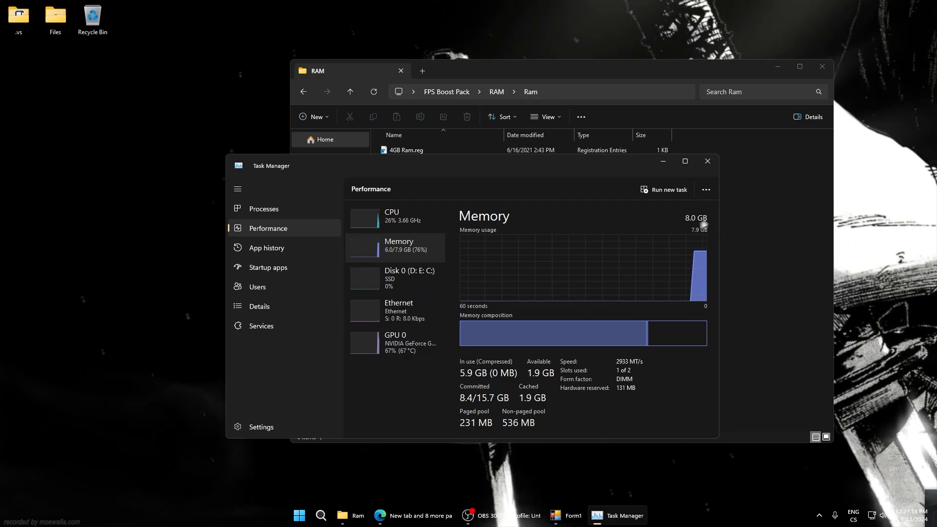
left_click(708, 162)
Merge 8GB Ram.reg from the Ram subfolder into the registry
double_click(388, 178)
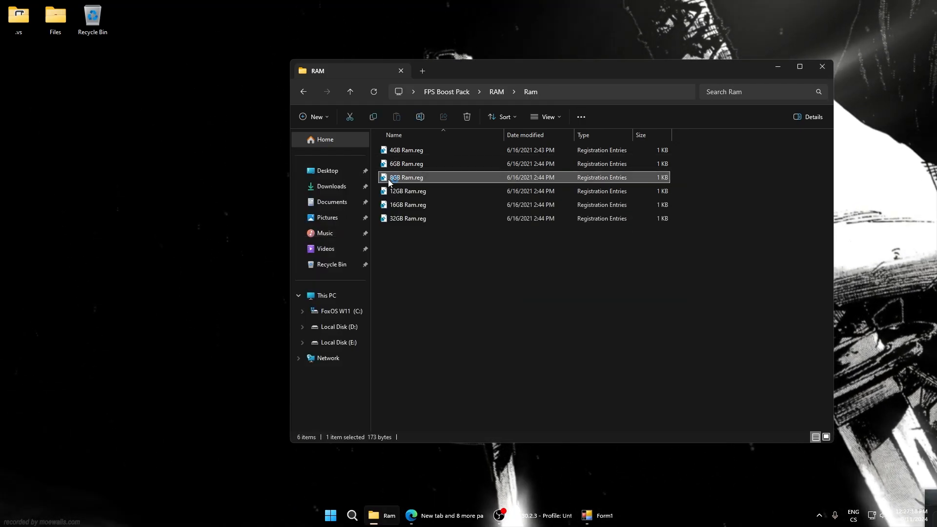
left_click(542, 268)
left_click(574, 260)
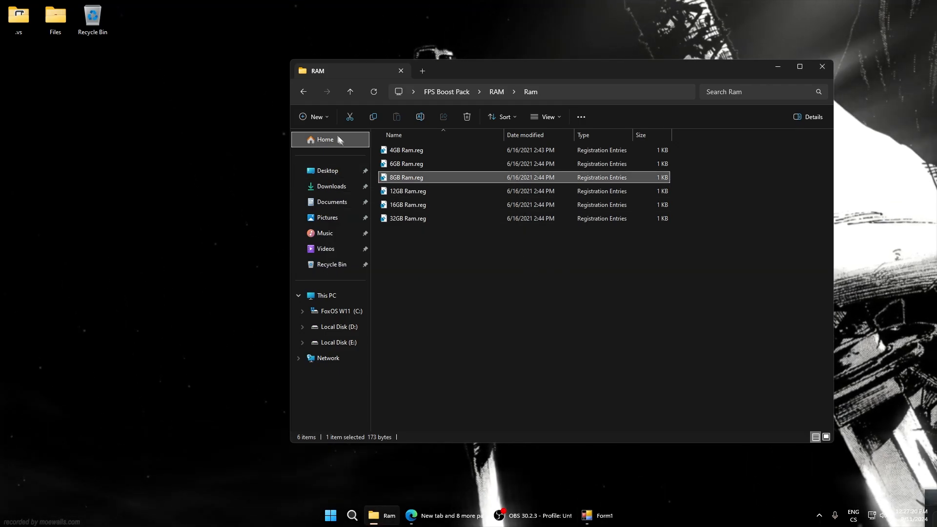
Return to the FPS Boost Pack folder, open its Tools folder and launch Compact.RAM.Cleaner.exe
left_click(299, 97)
left_click(298, 97)
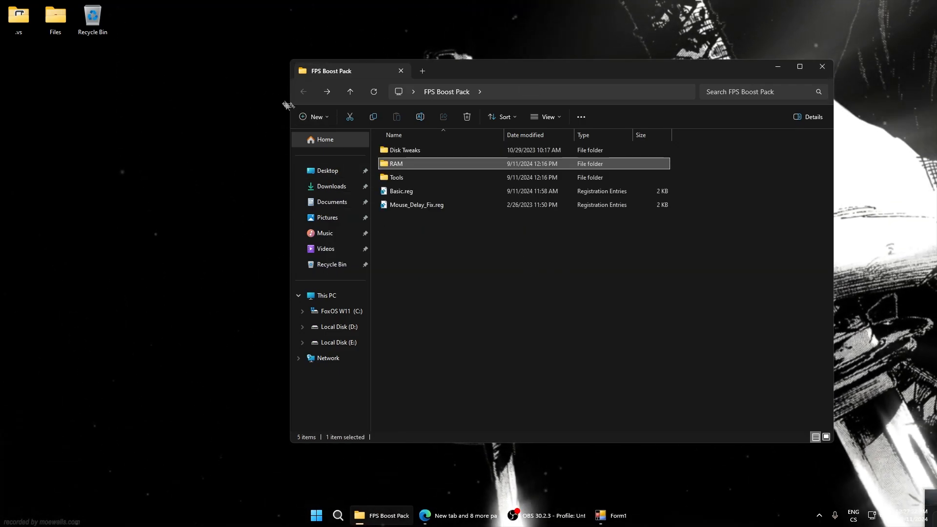
double_click(397, 176)
left_click_drag(441, 226, 412, 202)
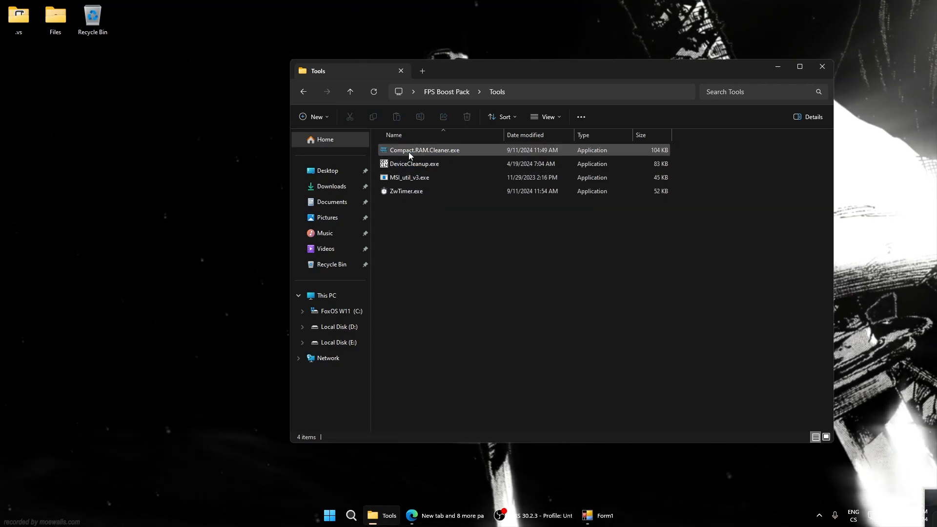
double_click(408, 151)
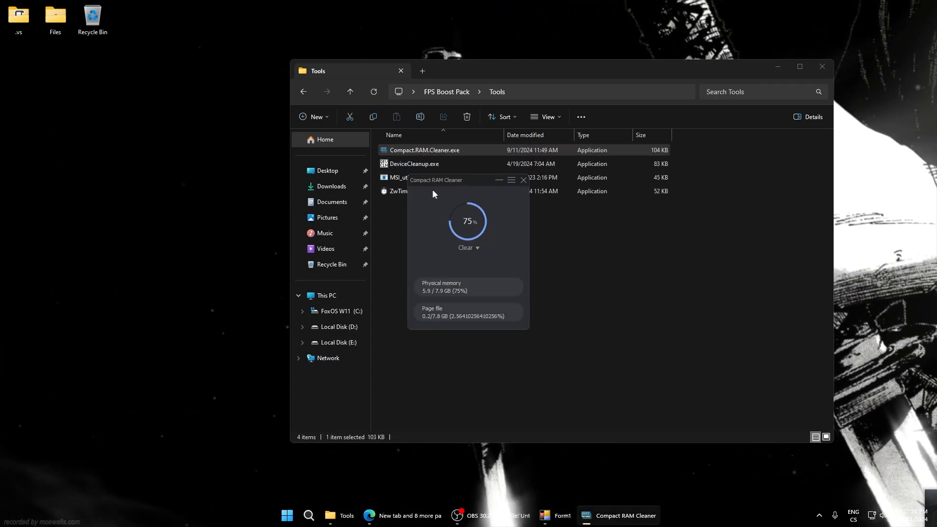
left_click_drag(444, 183, 463, 175)
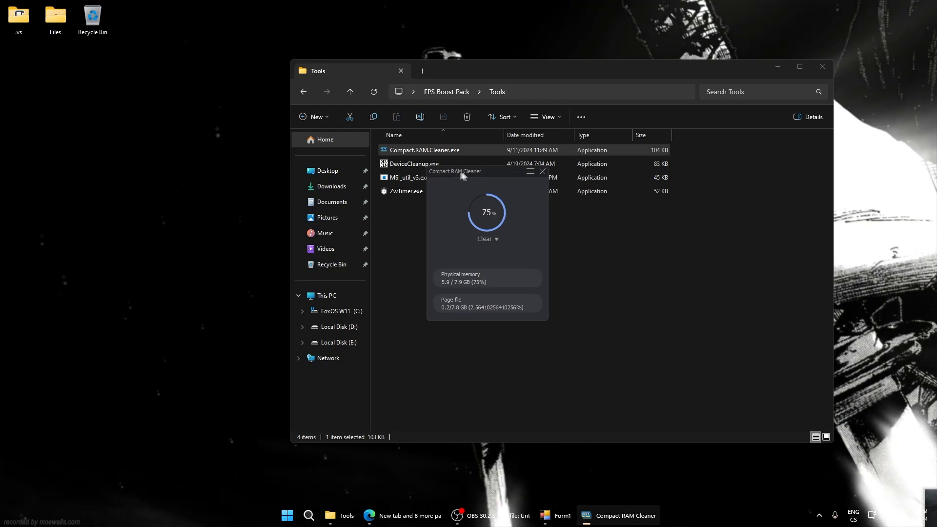
mouse_move(475, 172)
left_mouse_down()
mouse_move(482, 174)
mouse_move(474, 169)
left_mouse_up()
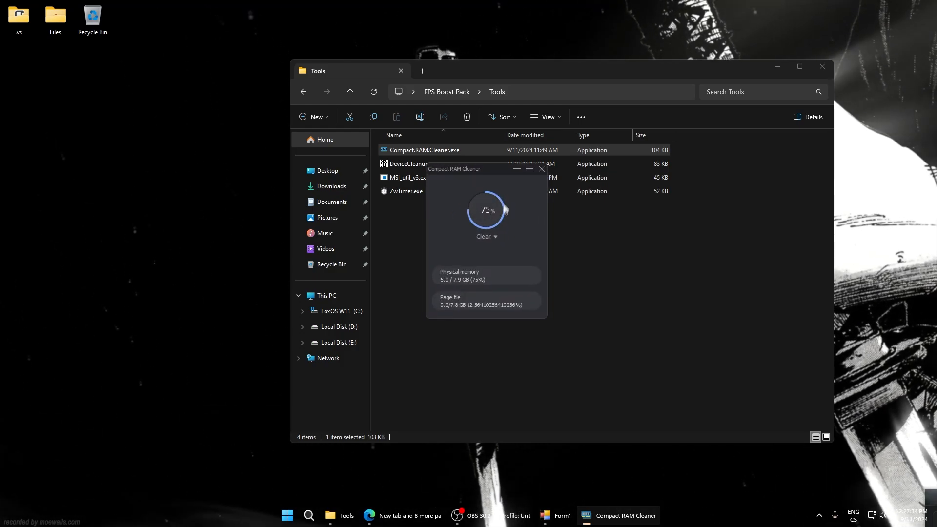
Set Compact RAM Cleaner's clearing mode to RAM + Cache and clear the memory
left_click(482, 237)
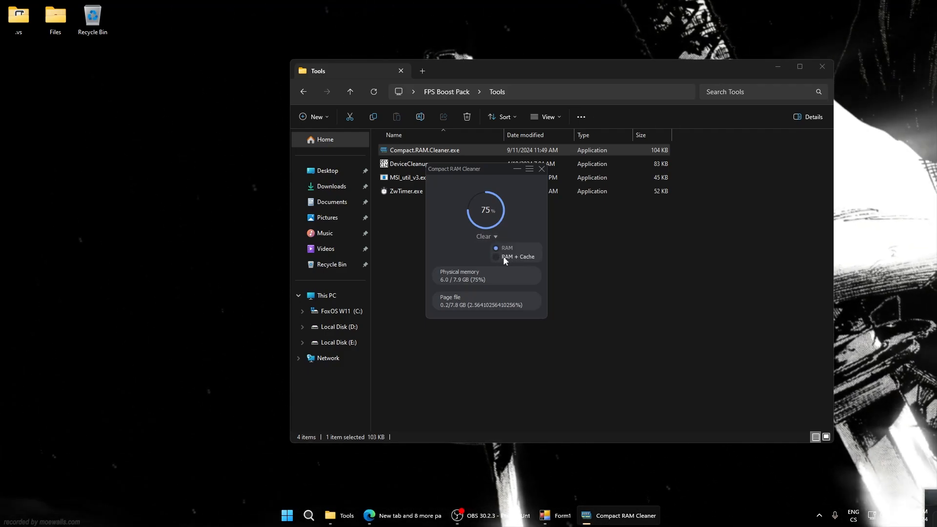
left_click(495, 237)
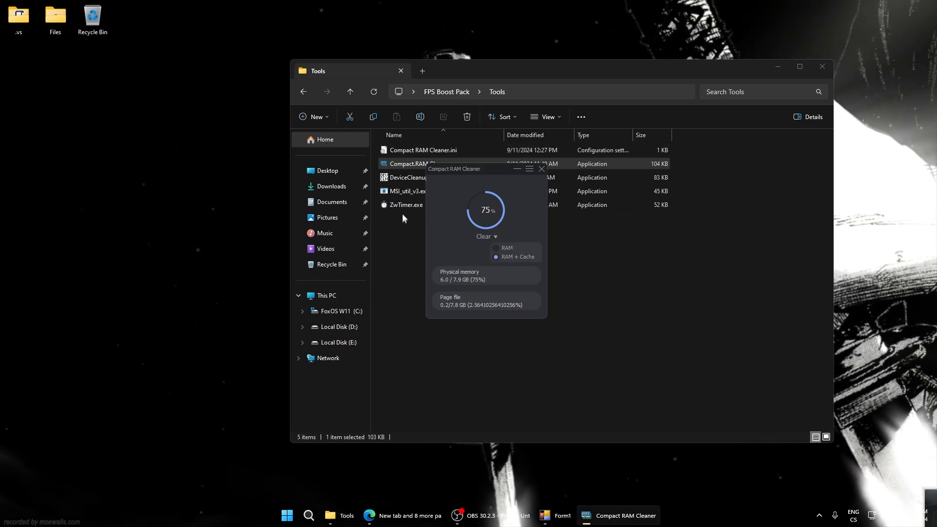
left_click(482, 236)
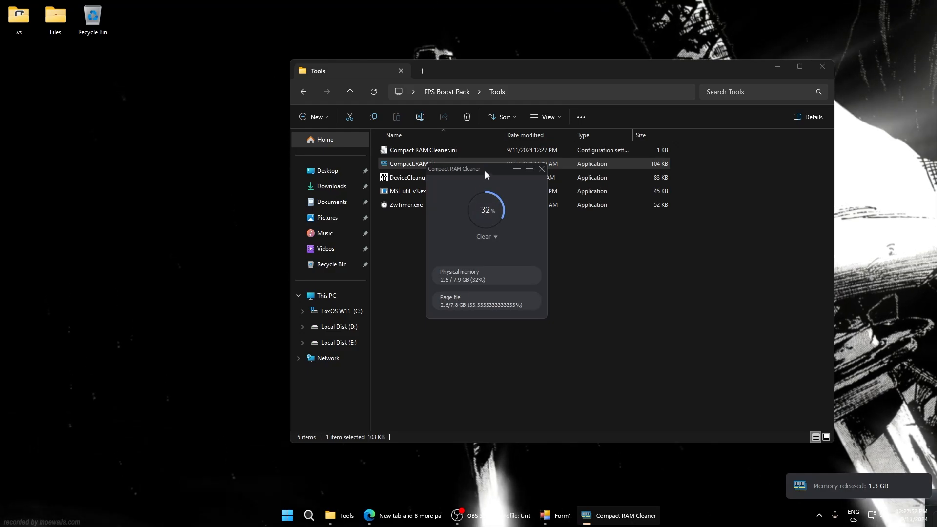
mouse_move(484, 171)
left_mouse_down()
mouse_move(499, 176)
mouse_move(479, 172)
left_mouse_up()
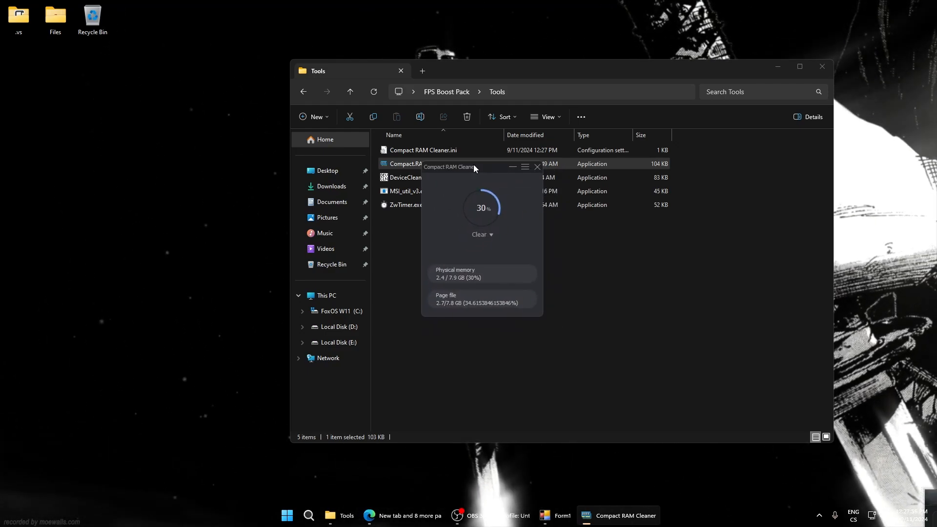
left_click_drag(463, 169, 482, 186)
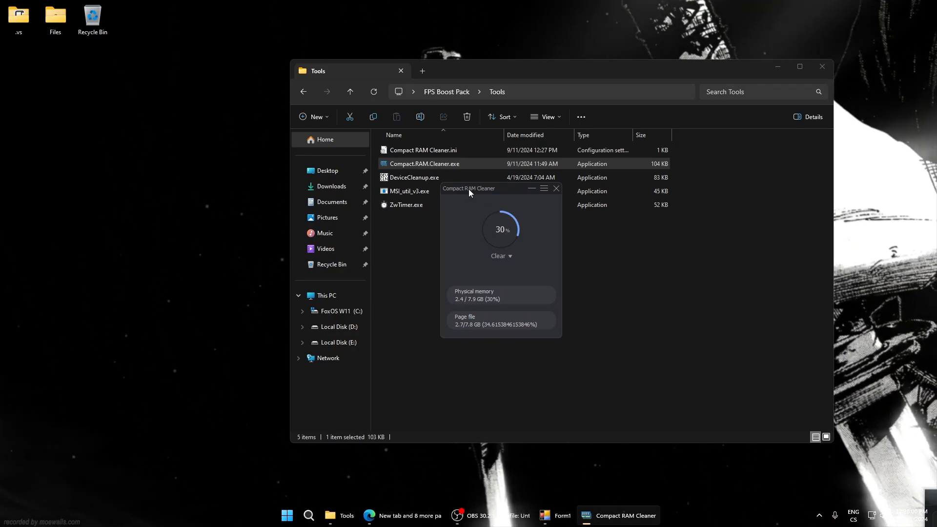
left_click_drag(468, 189, 519, 196)
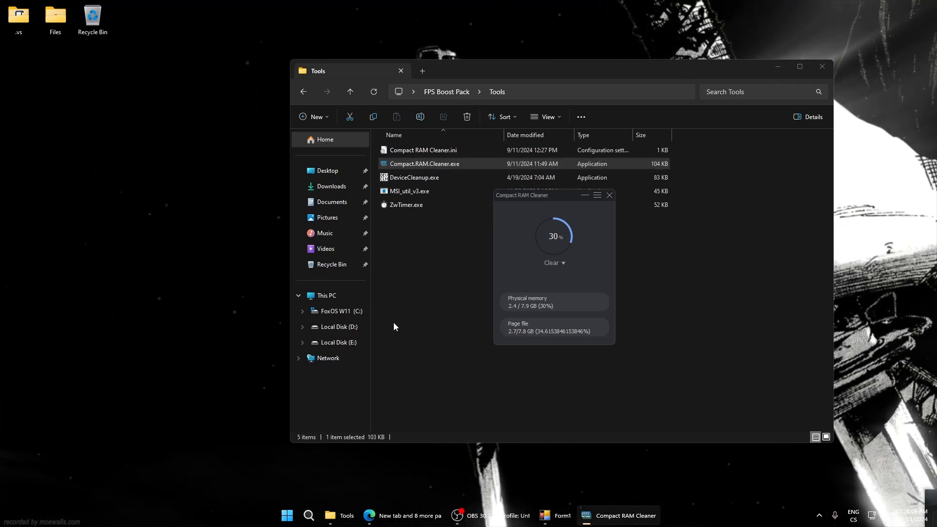
Open the Startup folder with the shell:startup command and copy Compact.RAM.Cleaner.exe from Tools into it
key("super+r")
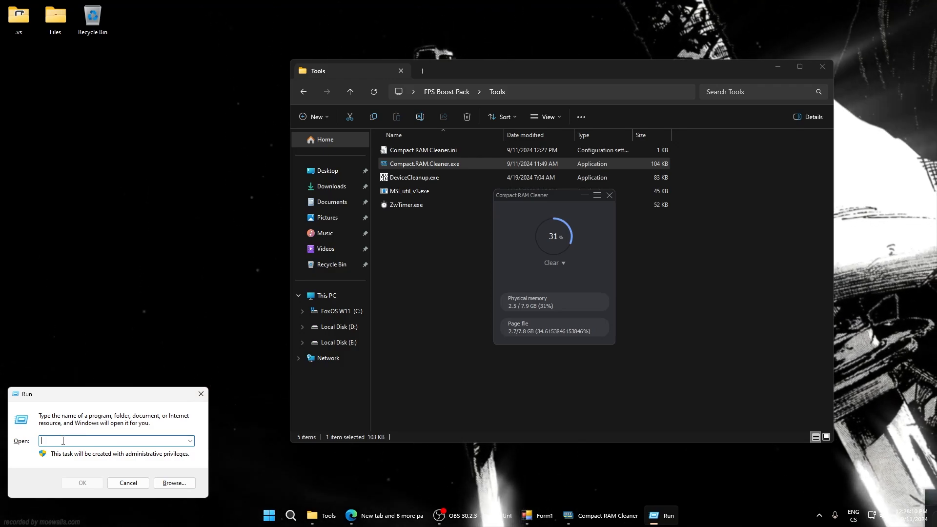
type("shell:s")
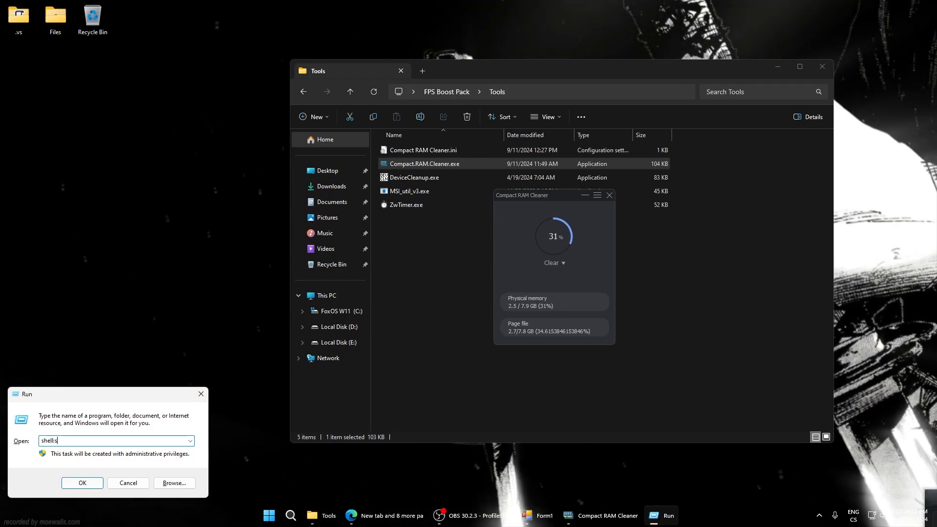
type("tartup")
key("Return")
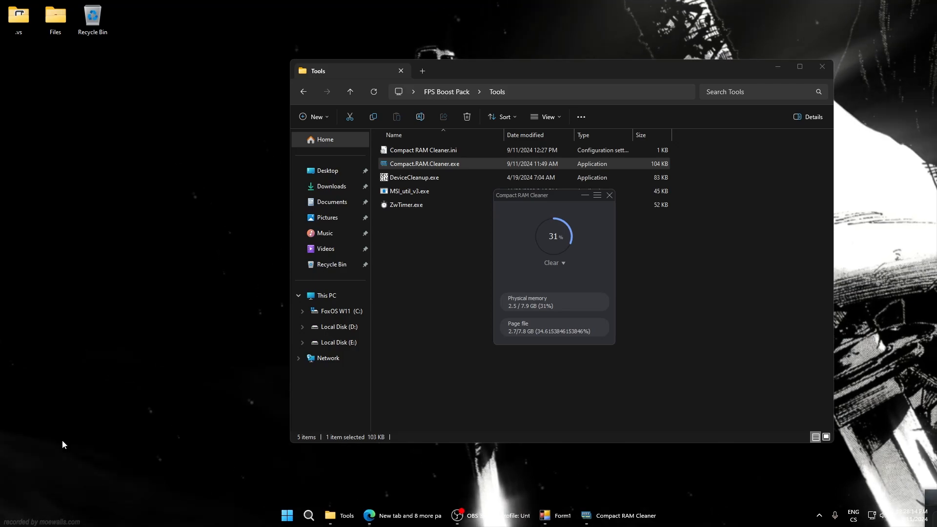
left_click_drag(470, 84, 430, 117)
left_click(421, 168)
key("ctrl+c")
left_click(846, 237)
key("ctrl+v")
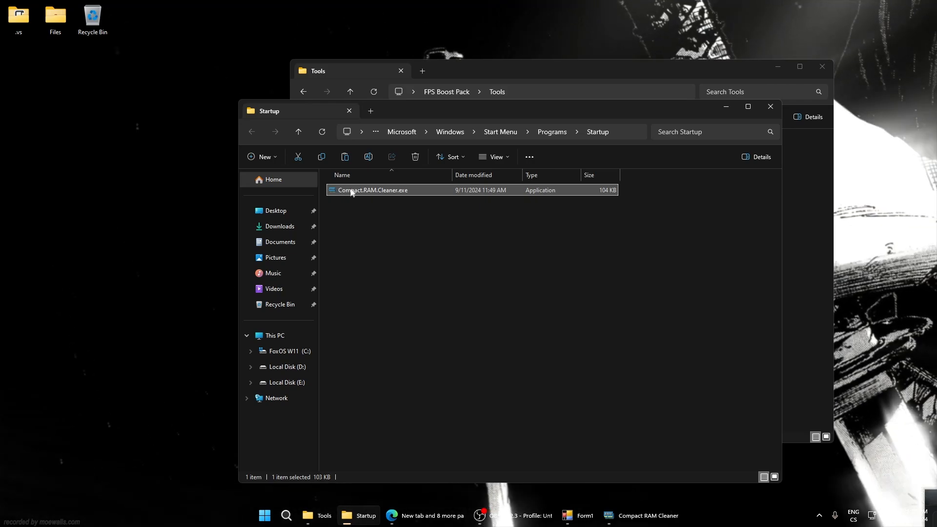
mouse_move(423, 111)
left_mouse_down()
mouse_move(463, 124)
mouse_move(437, 108)
left_mouse_up()
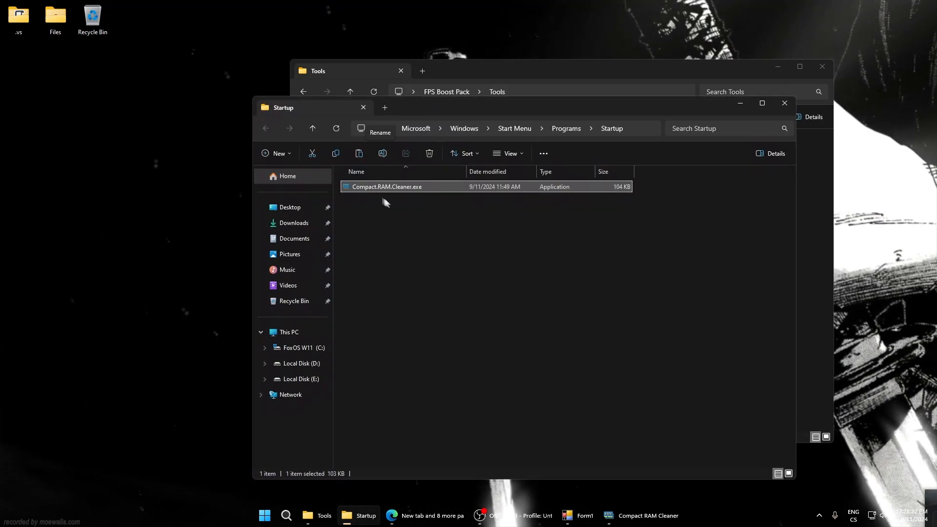
In Compact RAM Cleaner's settings, enable running when the computer starts and automatic clearing when usage reaches 70%
left_click(653, 513)
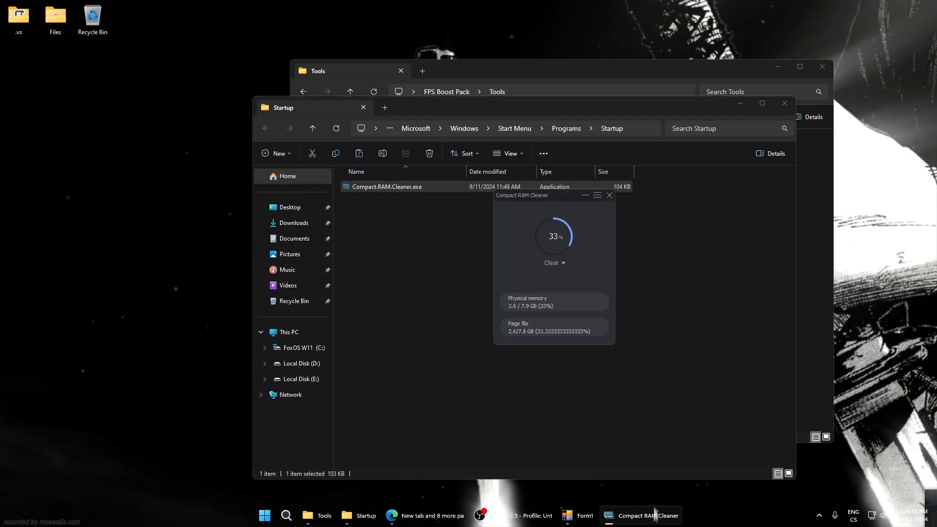
left_click(596, 197)
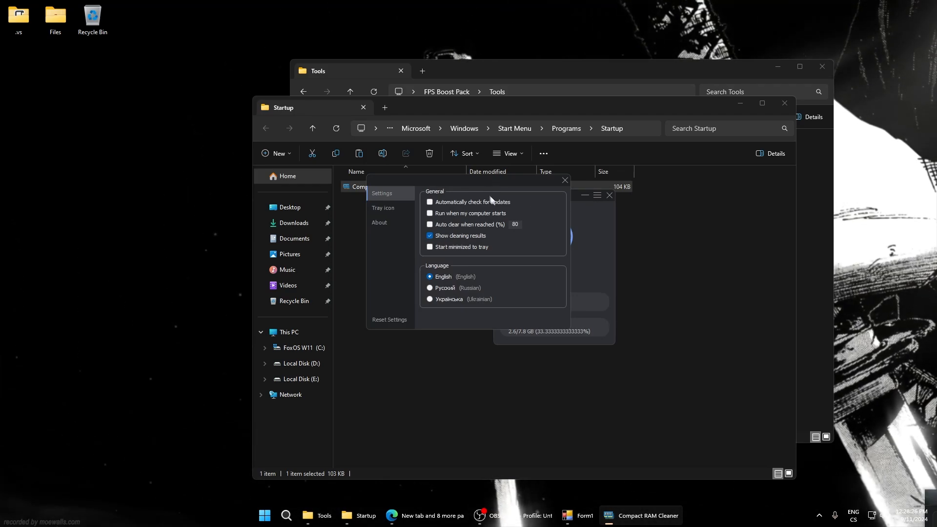
left_click_drag(494, 181, 485, 186)
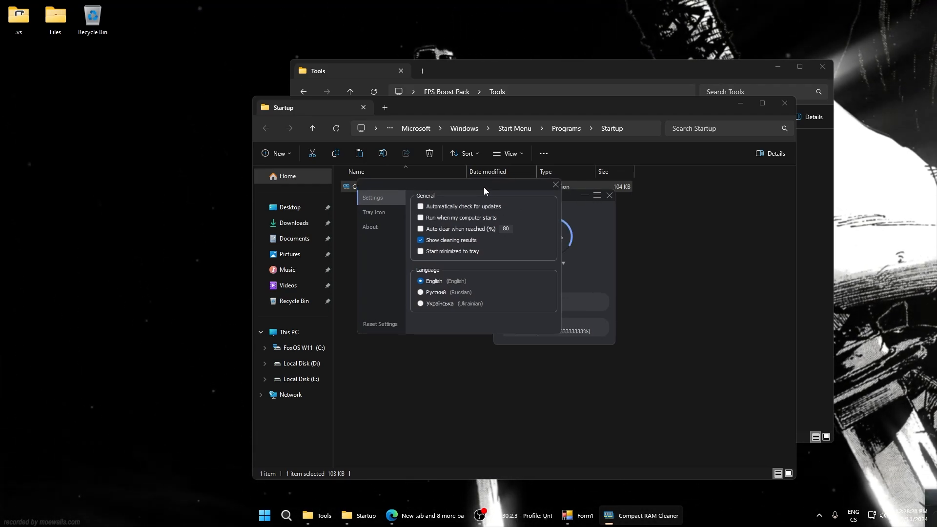
left_click(420, 217)
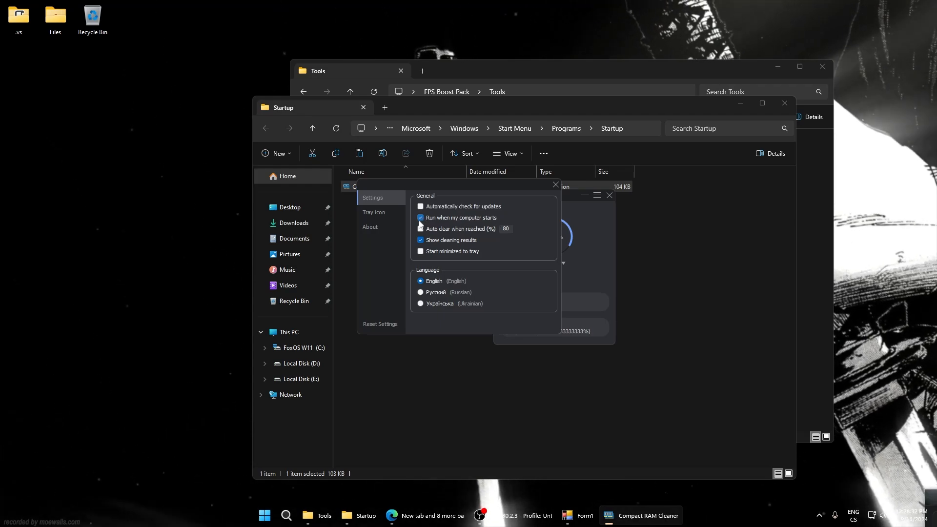
left_click(421, 230)
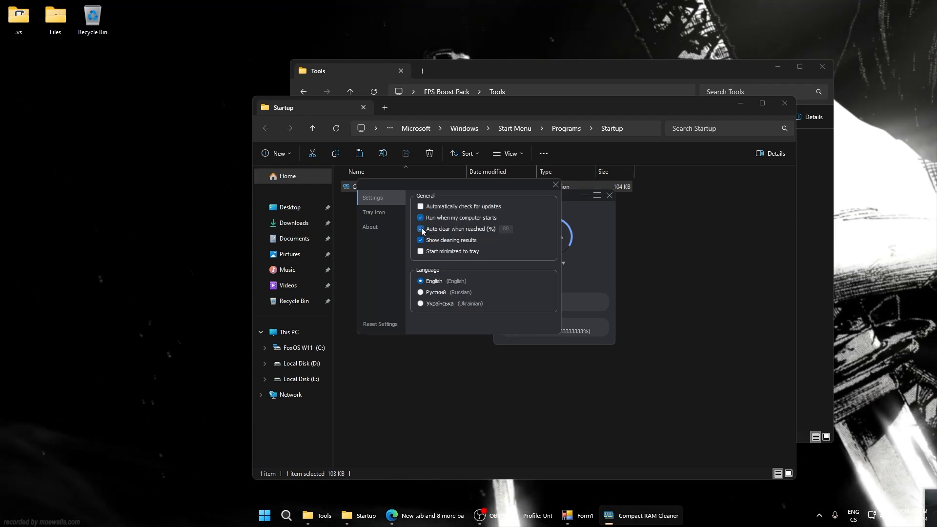
left_click_drag(470, 189, 428, 172)
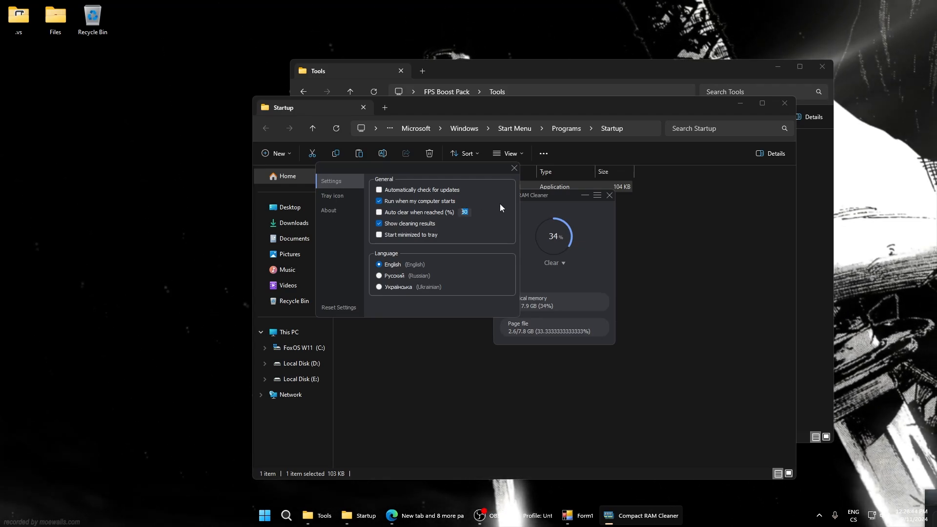
type("70")
left_click(379, 212)
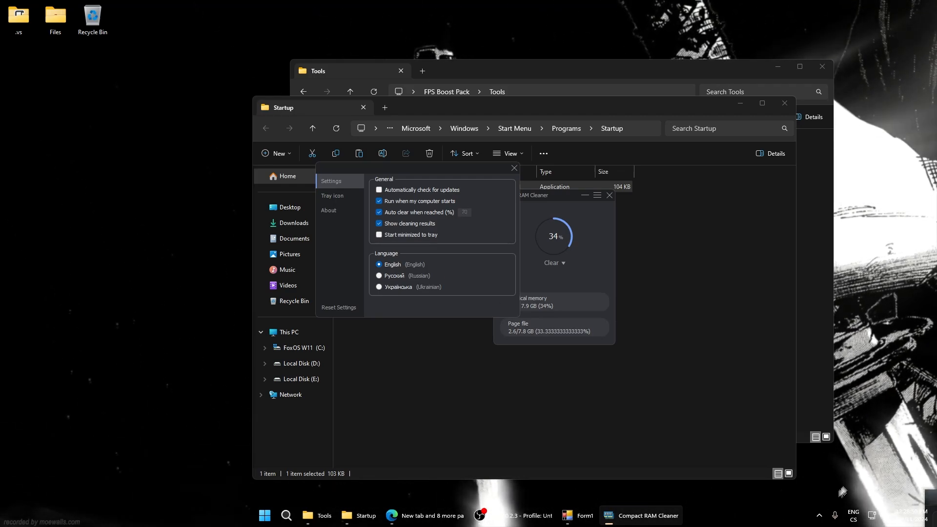
Review the Tray icon and About pages of Compact RAM Cleaner's settings, close the settings and minimize the program
left_click(819, 515)
left_click(452, 268)
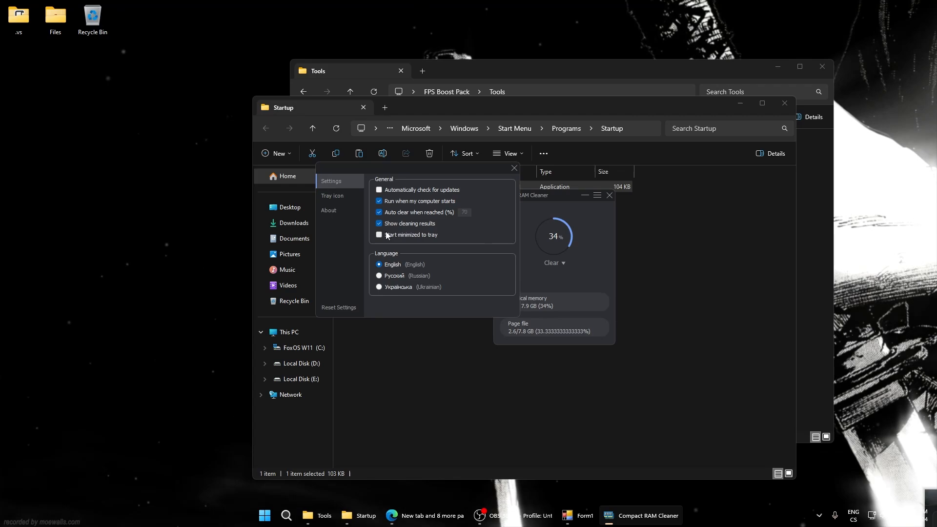
left_click(322, 195)
left_click(326, 209)
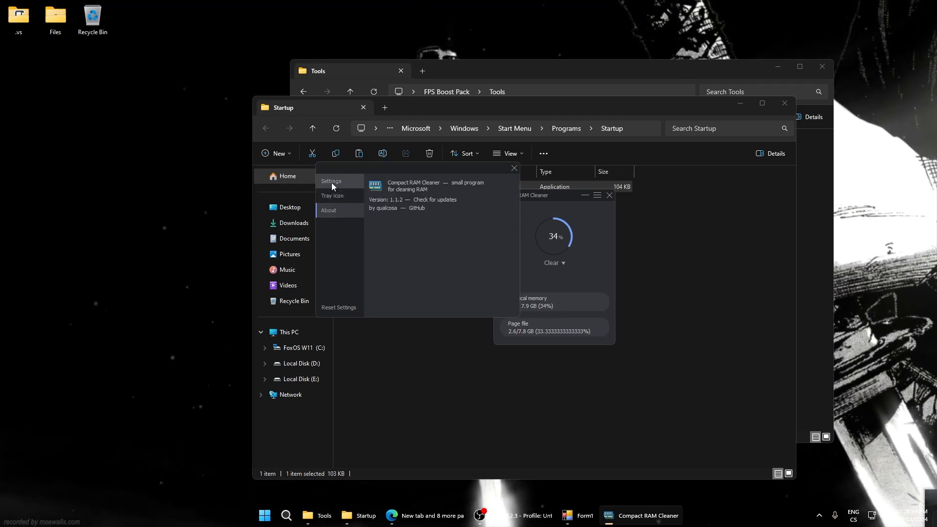
left_click(332, 197)
left_click(514, 168)
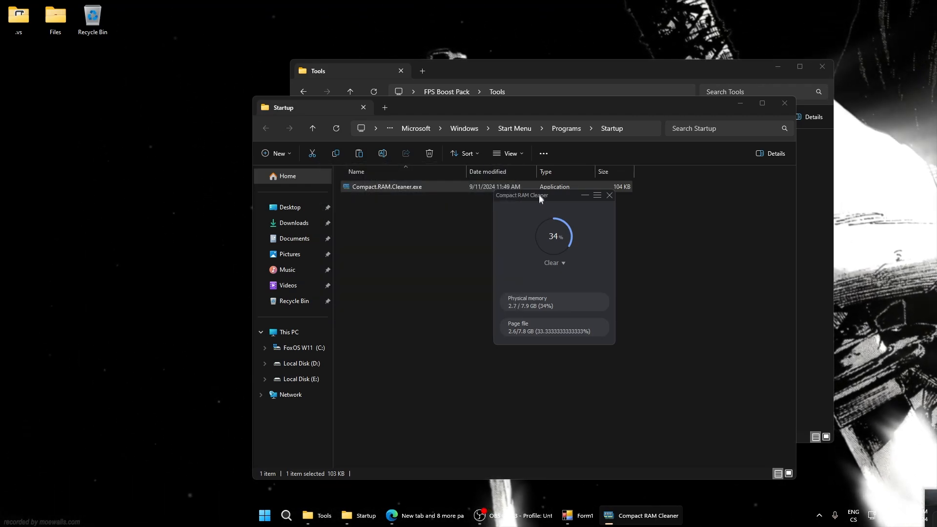
left_click_drag(538, 194, 522, 193)
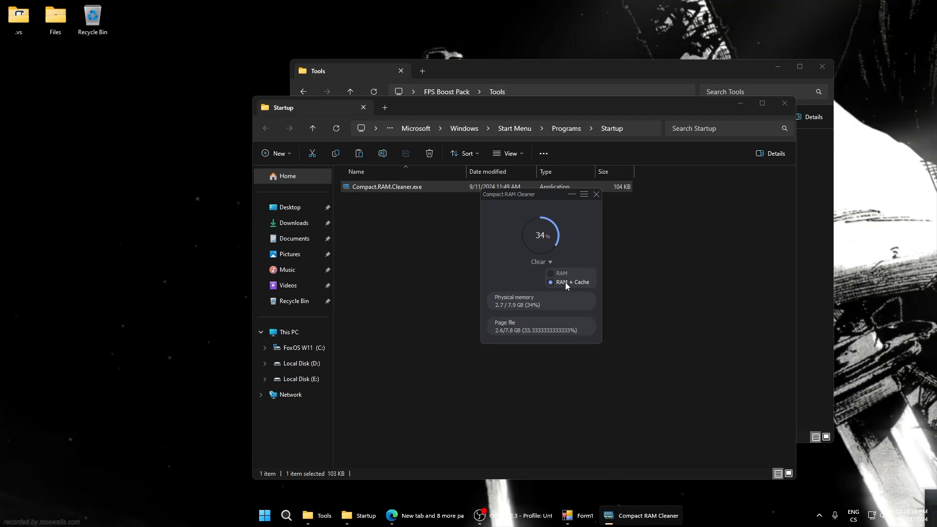
left_click(573, 194)
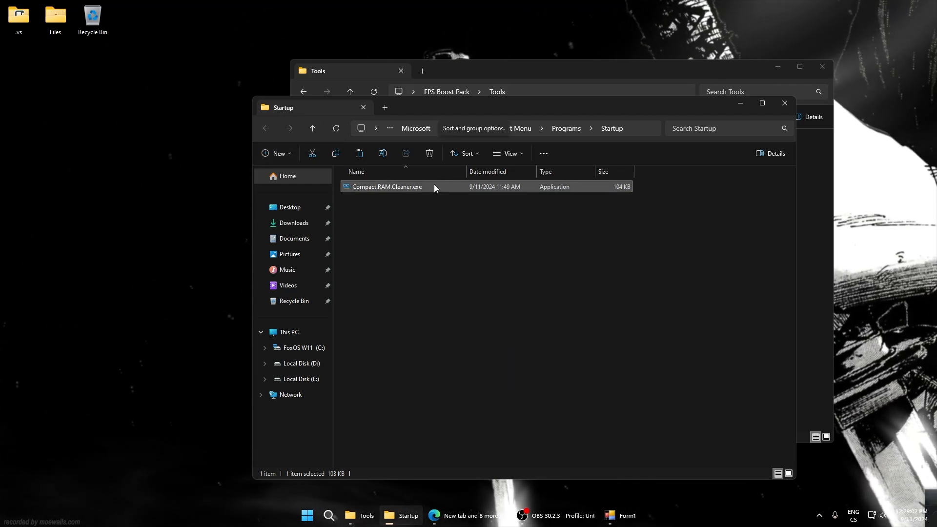
Delete the Compact.RAM.Cleaner.exe copy from the Startup folder and close that folder
mouse_move(439, 110)
left_mouse_down()
mouse_move(459, 128)
mouse_move(433, 111)
left_mouse_up()
key("Delete")
left_click(786, 106)
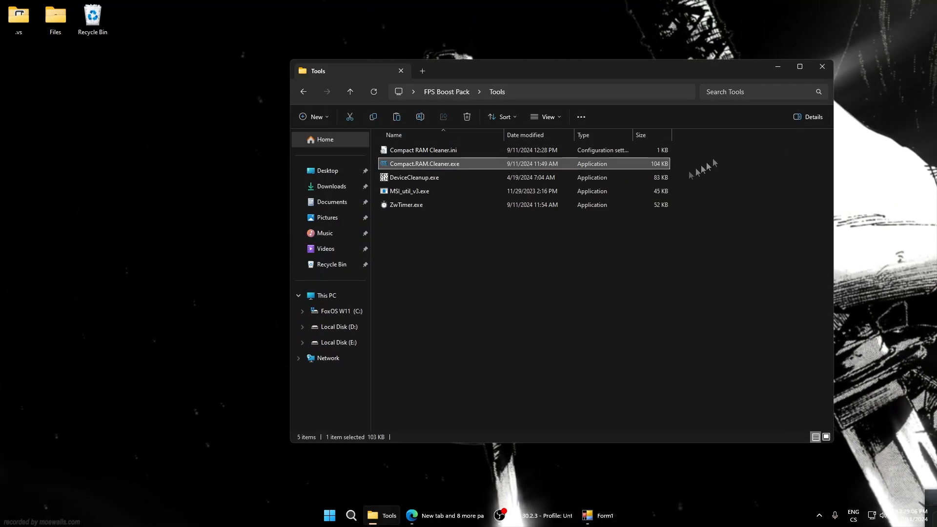
Remove all non-present devices with DeviceCleanup.exe from the Tools folder and close the tool
double_click(403, 177)
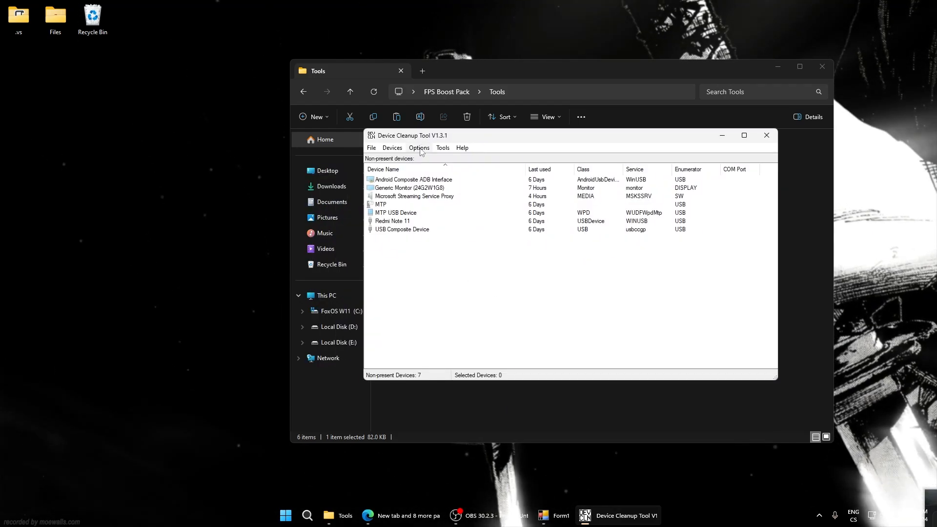
left_click(420, 148)
left_click(404, 159)
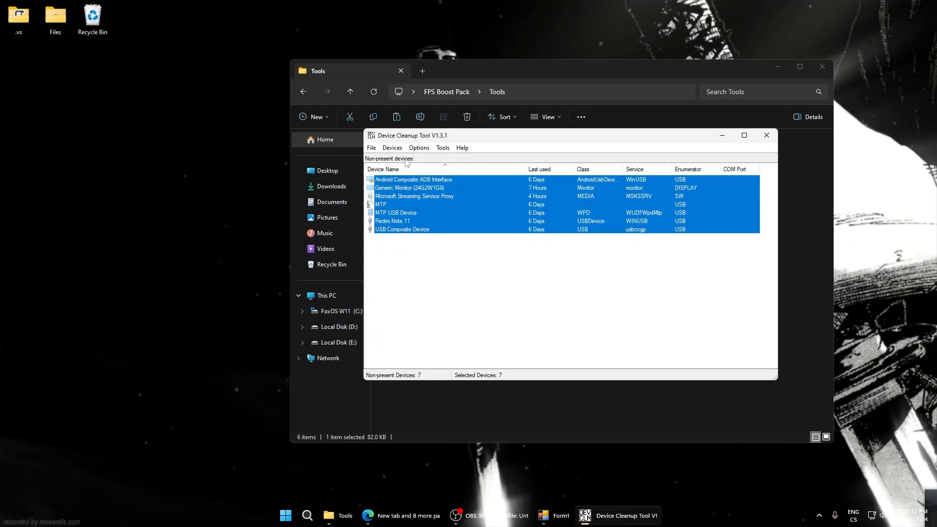
left_click(393, 148)
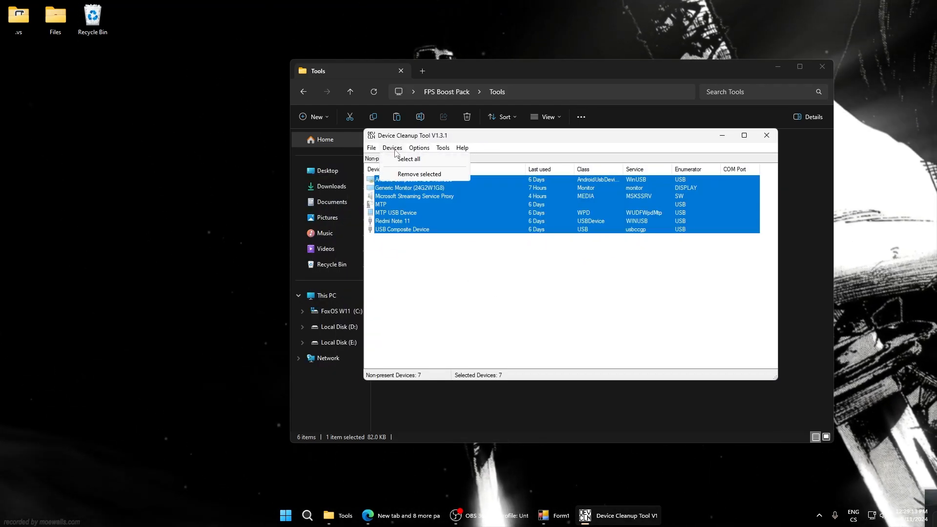
left_click(419, 174)
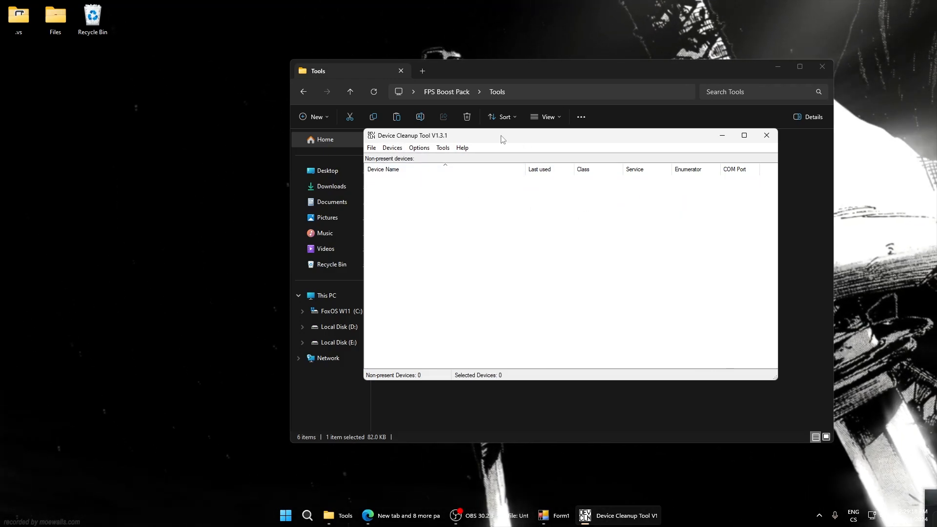
left_click_drag(501, 139, 497, 149)
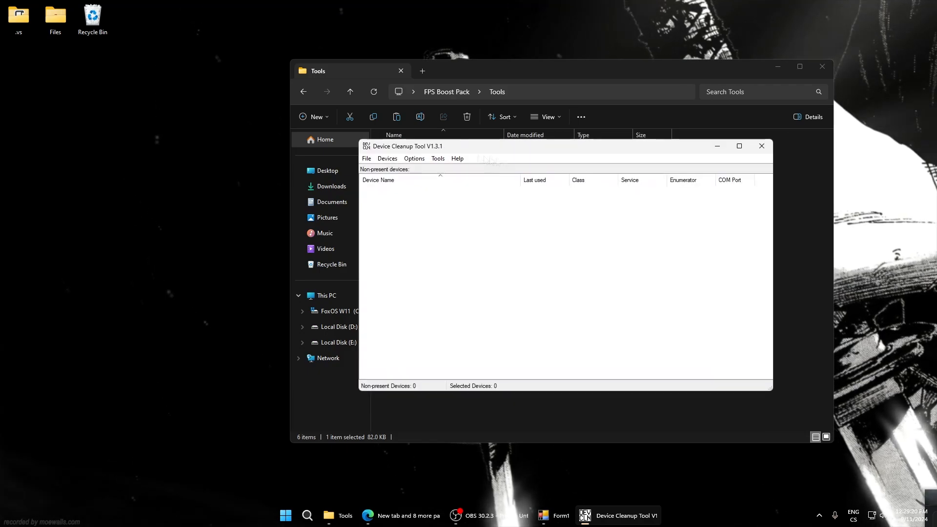
left_click(761, 147)
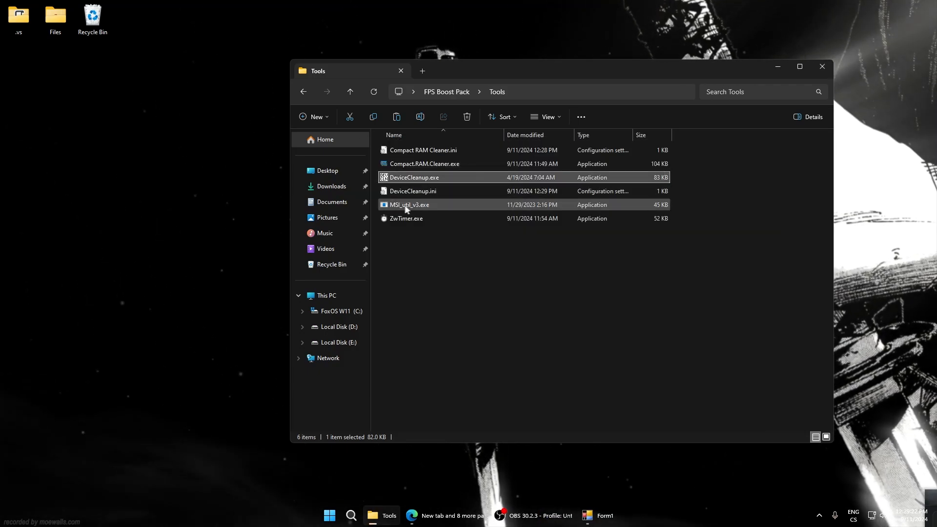
Run MSI_util_v3.exe as administrator and set interrupt priority to High for the NVIDIA GeForce GTX 1650 and the Intel USB 3.20 host controller
right_click(405, 207)
left_click(435, 225)
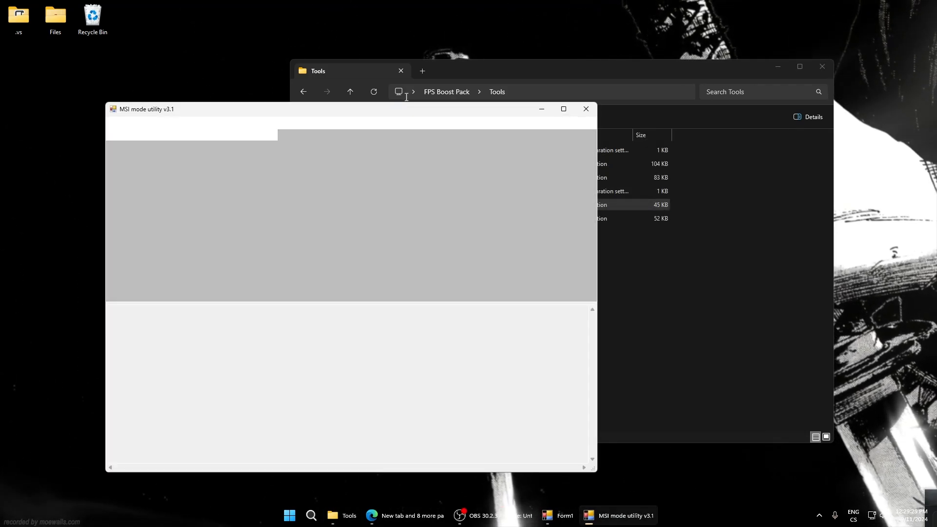
left_click_drag(303, 111, 450, 119)
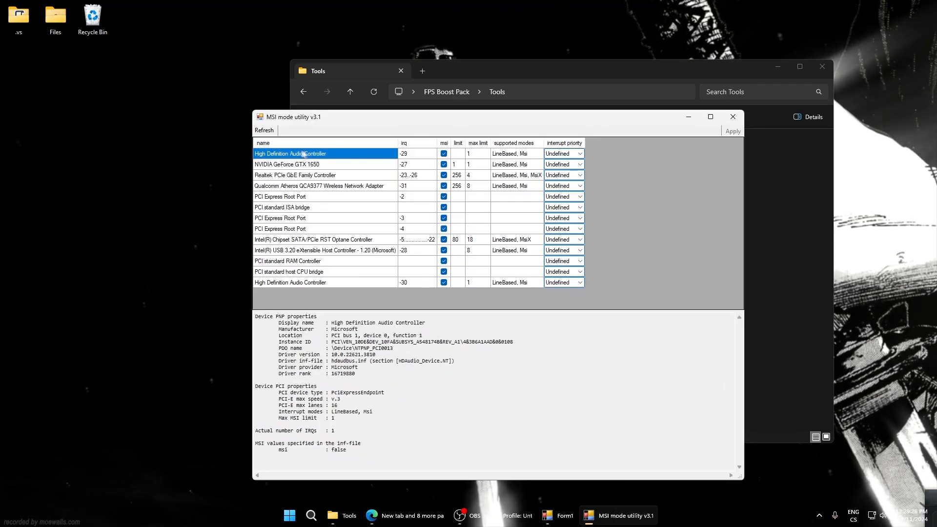
left_click(286, 166)
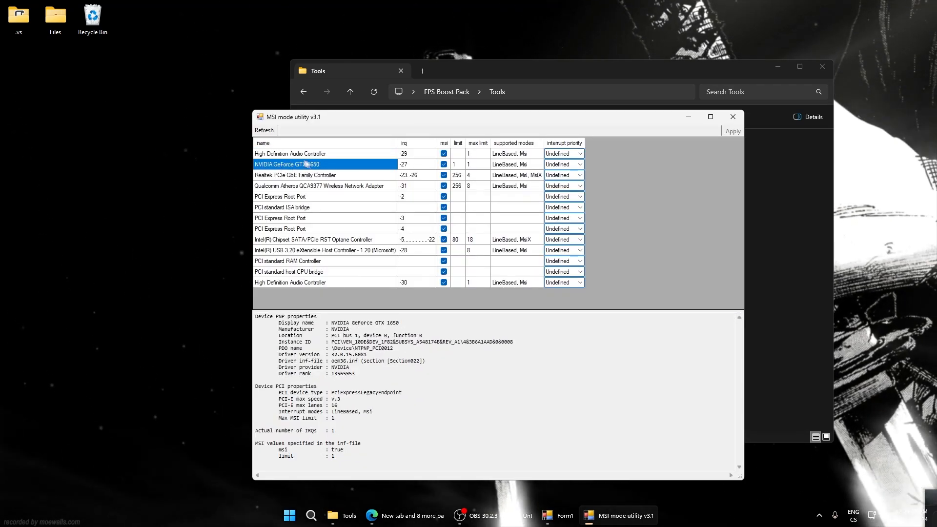
left_click(580, 165)
left_click(561, 194)
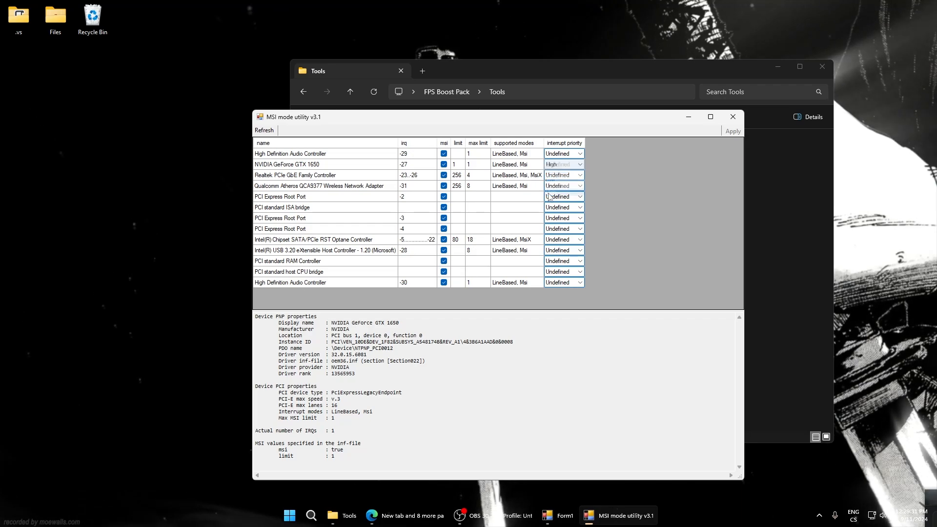
left_click(322, 251)
left_click(580, 251)
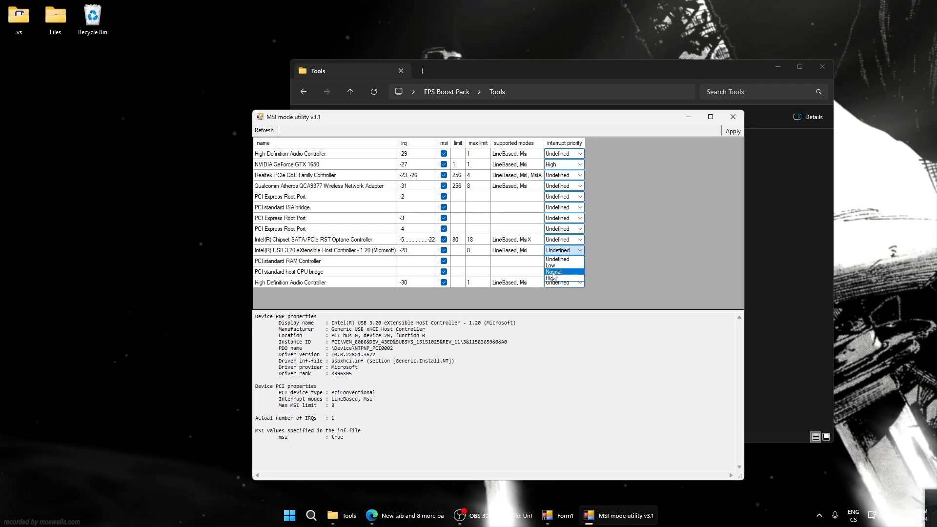
left_click(561, 280)
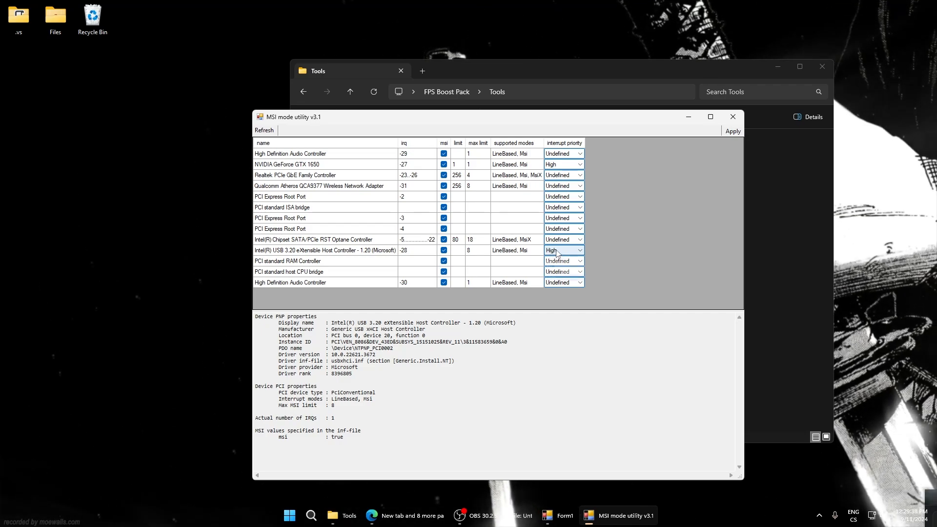
Return the interrupt priority of the Intel USB host controller and the NVIDIA GeForce GTX 1650 to Undefined and close the MSI mode utility
left_click(551, 250)
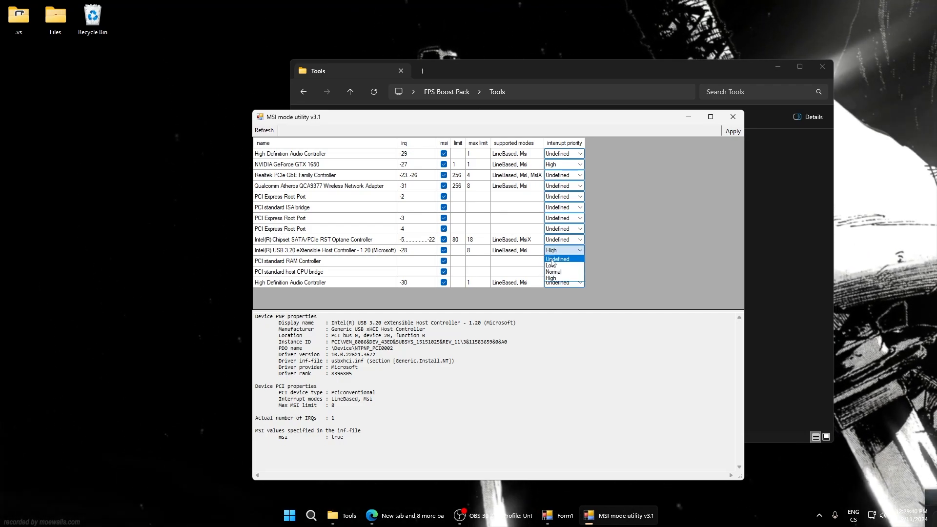
left_click(557, 259)
left_click(556, 164)
left_click(558, 173)
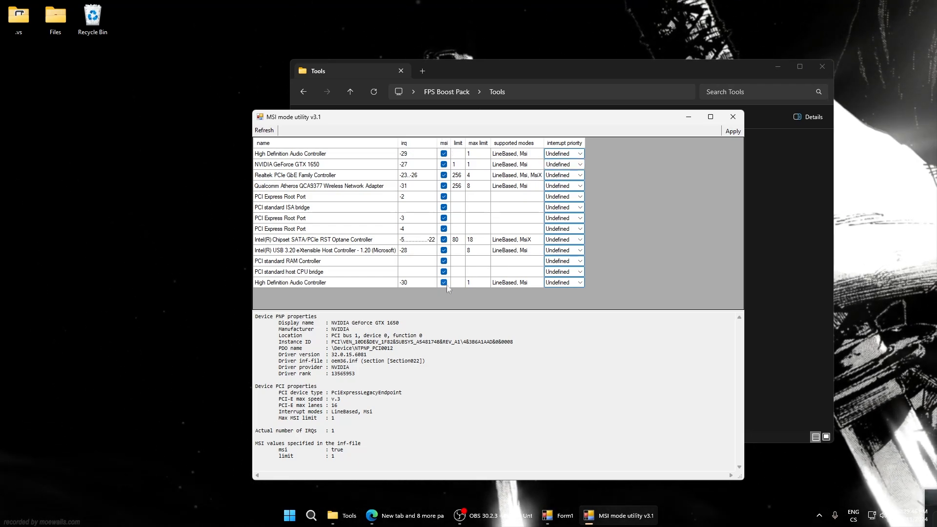
left_click(733, 116)
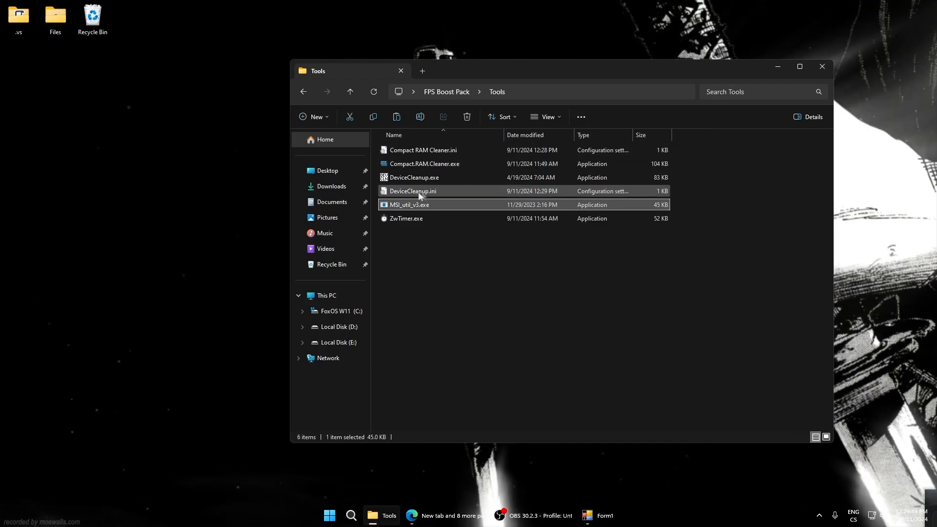
Set the timer to its maximum resolution with ZwTimer.exe, return to the FPS Boost Pack folder and close ZwTimer
double_click(398, 219)
left_click_drag(451, 204, 464, 218)
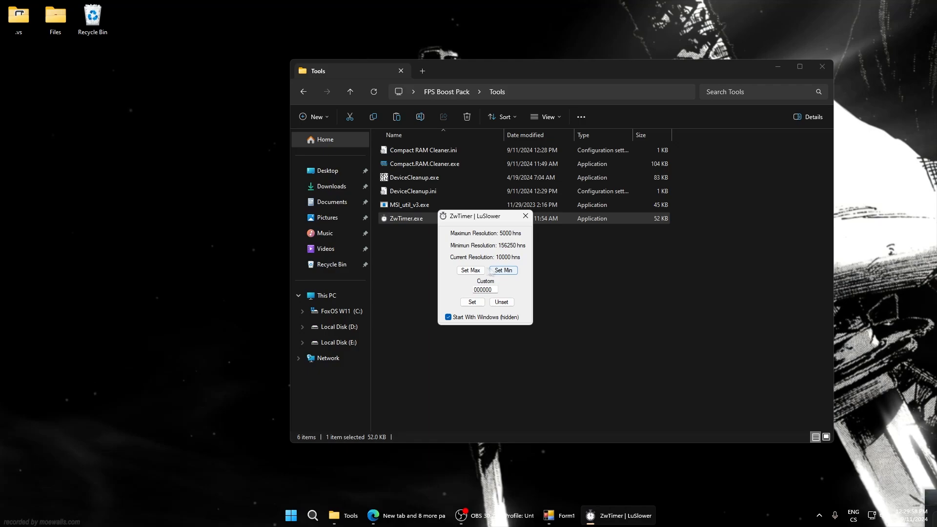
left_click(474, 270)
left_click_drag(469, 221, 463, 256)
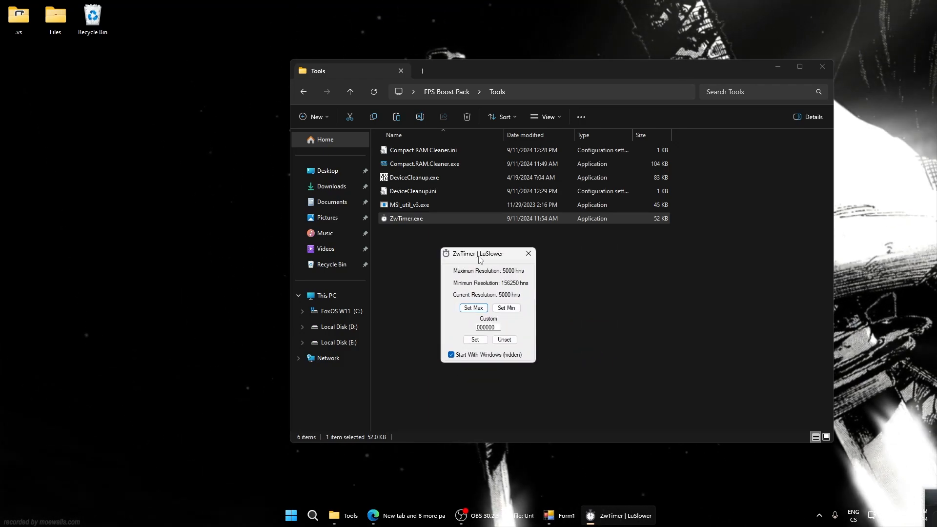
left_click(306, 92)
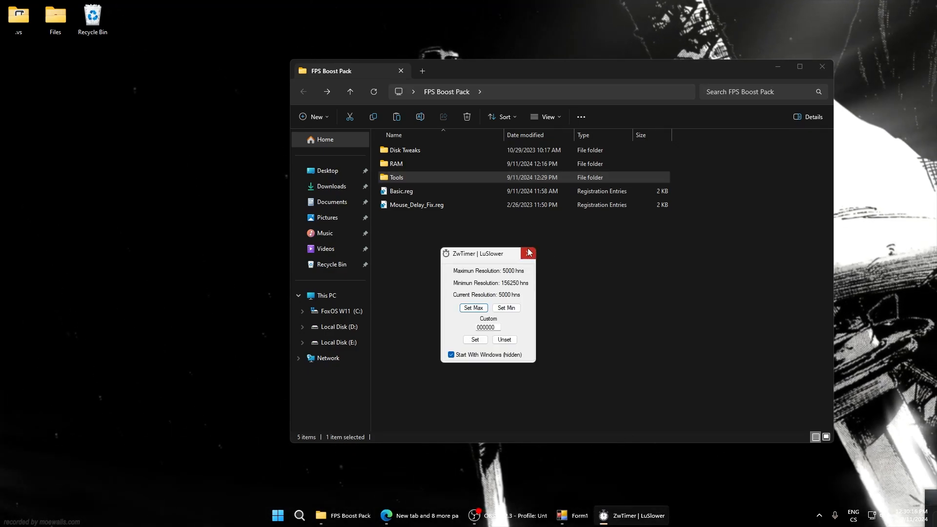
left_click(528, 253)
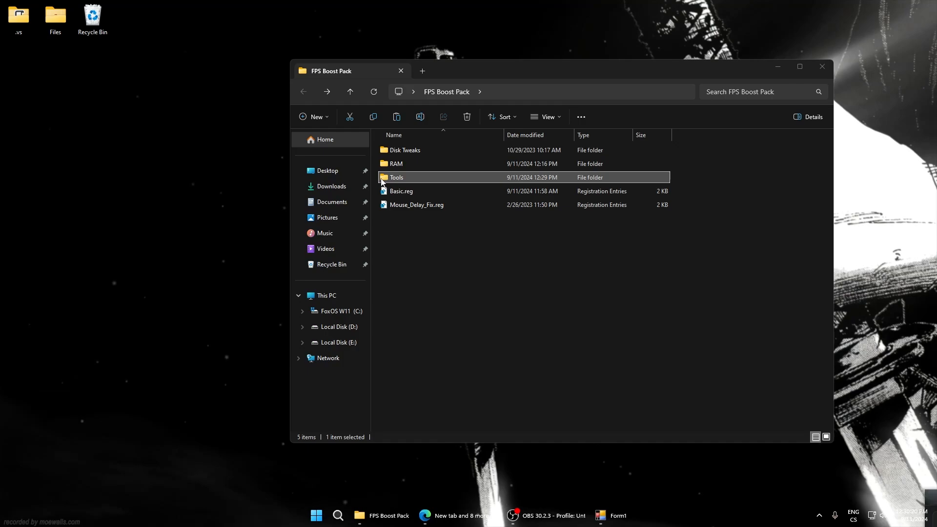
Merge Basic.reg from the FPS Boost Pack folder into the registry
left_click(394, 192)
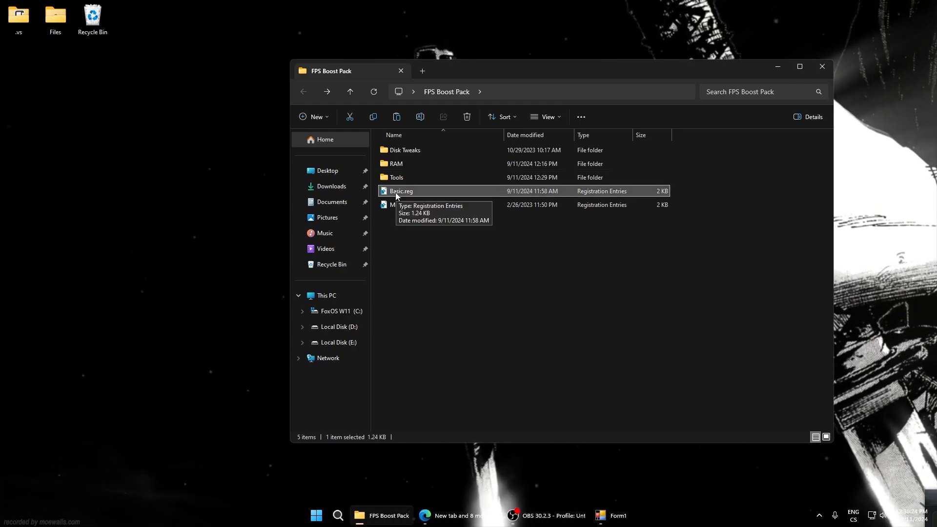
double_click(395, 192)
left_click(542, 268)
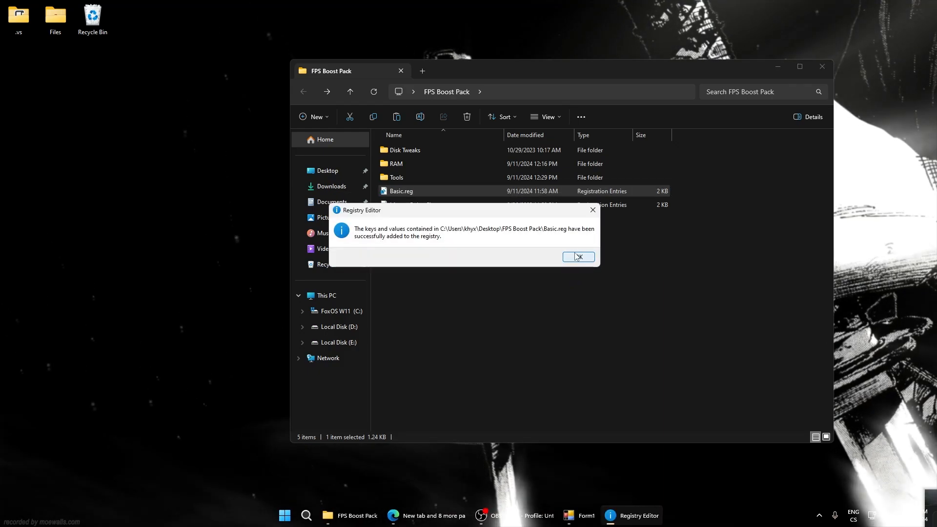
left_click(576, 257)
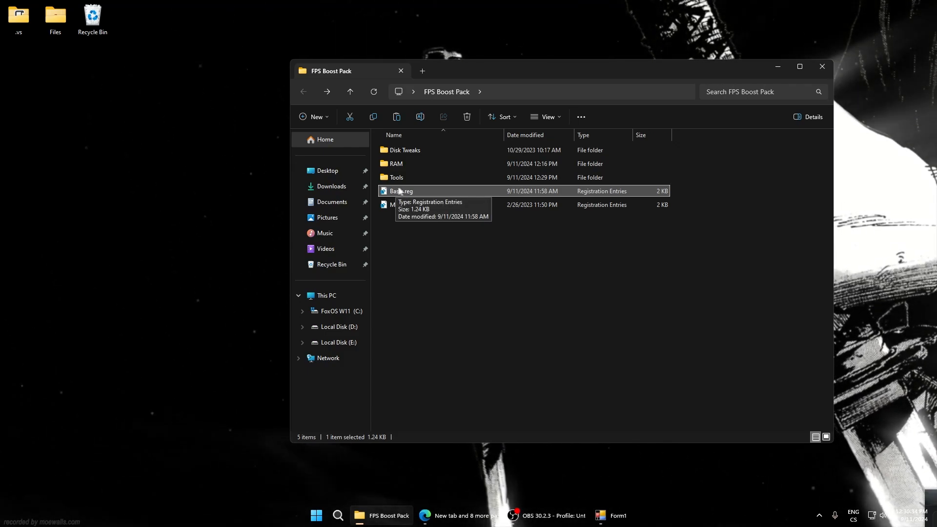
Merge Mouse_Delay_Fix.reg into the registry and close the FPS Boost Pack folder
double_click(413, 207)
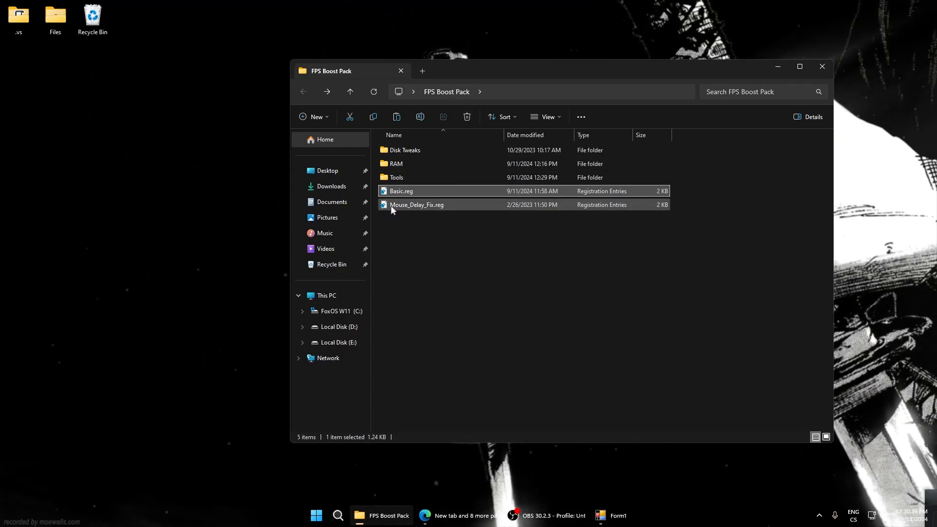
left_click(541, 267)
left_click(572, 259)
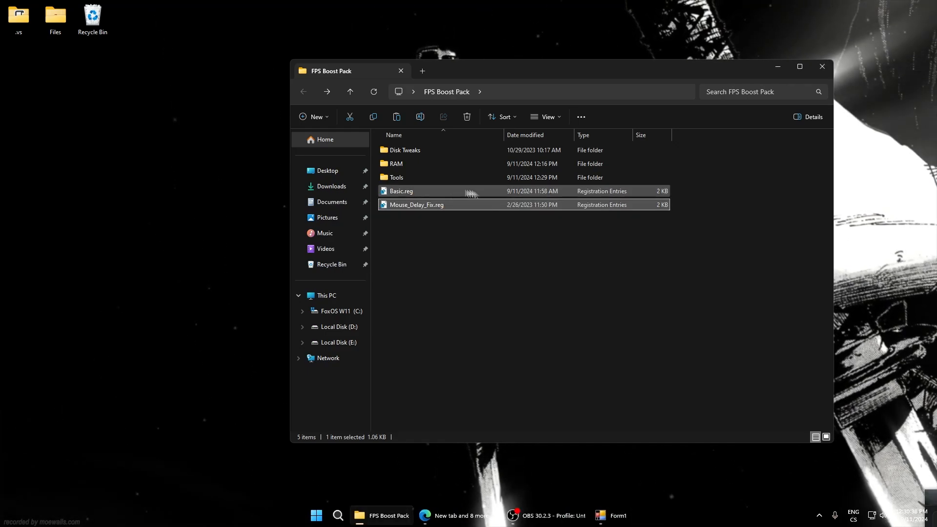
mouse_move(528, 75)
left_mouse_down()
mouse_move(529, 89)
mouse_move(511, 95)
mouse_move(527, 84)
left_mouse_up()
left_click(470, 271)
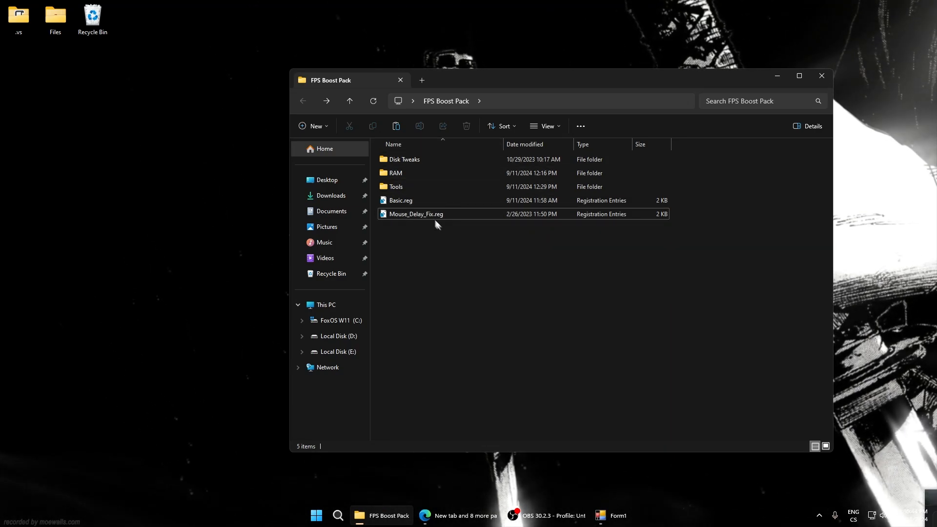
left_click(821, 78)
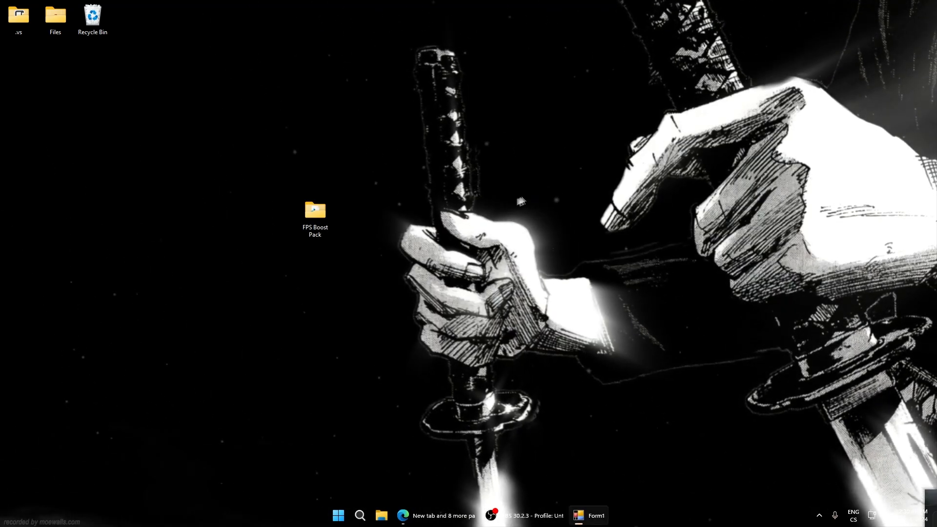
Open the desktop's display settings, check the available refresh rates under Advanced display and return to the Display page
right_click(493, 200)
left_click(536, 329)
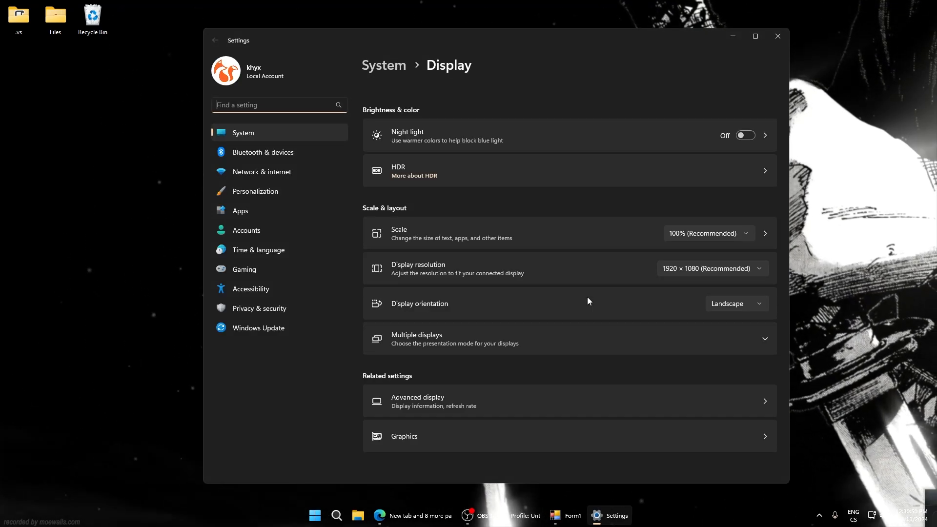
left_click(394, 405)
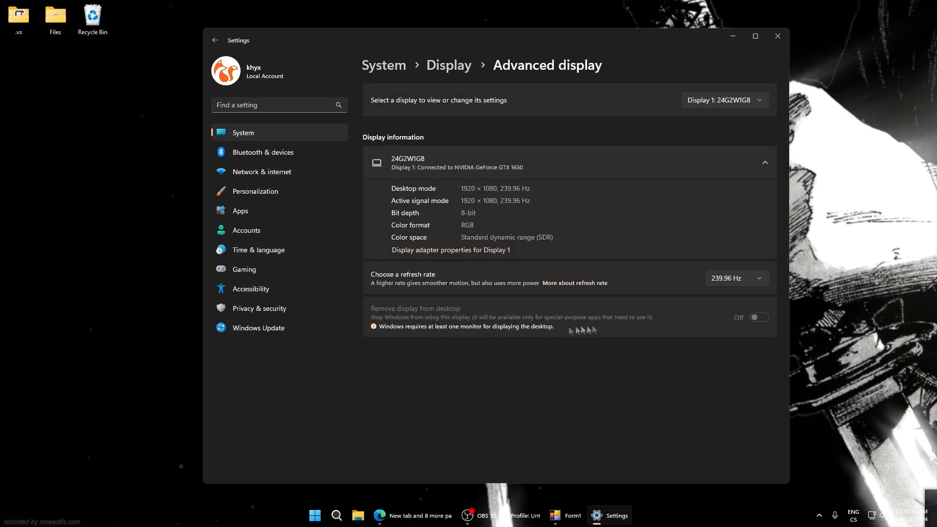
left_click(738, 279)
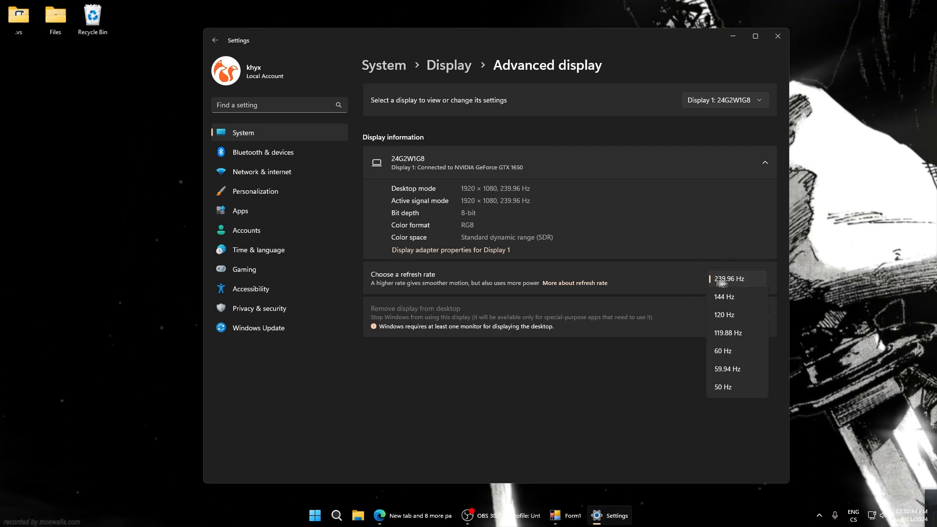
left_click(690, 283)
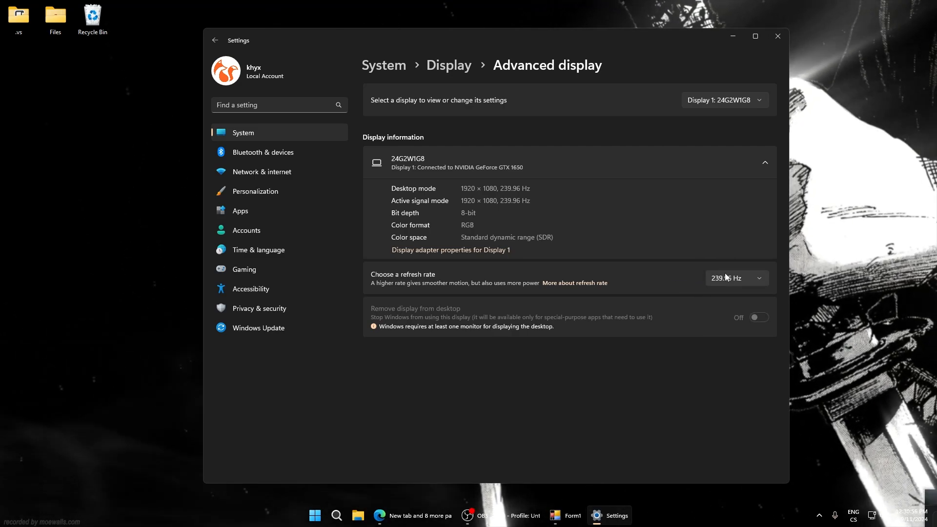
left_click(214, 42)
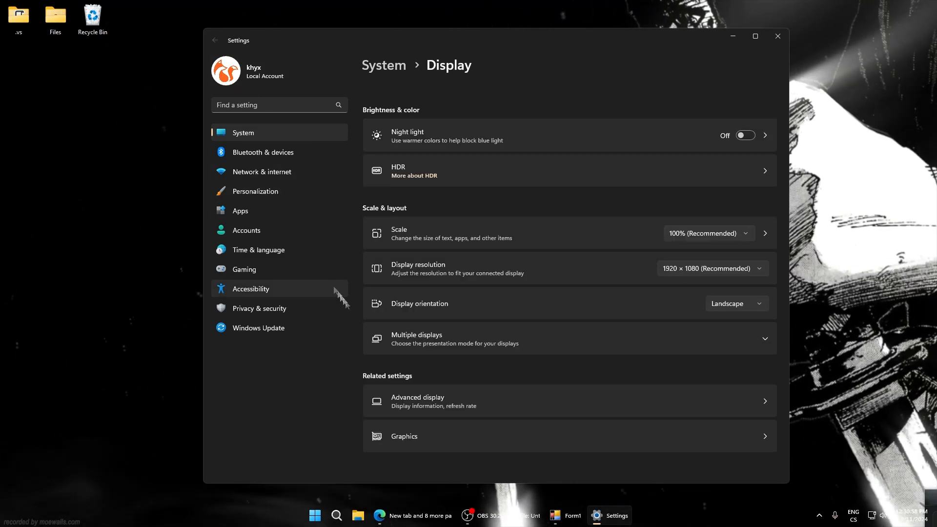
Check hardware-accelerated GPU scheduling and optimizations for windowed games in the default graphics settings
left_click(432, 434)
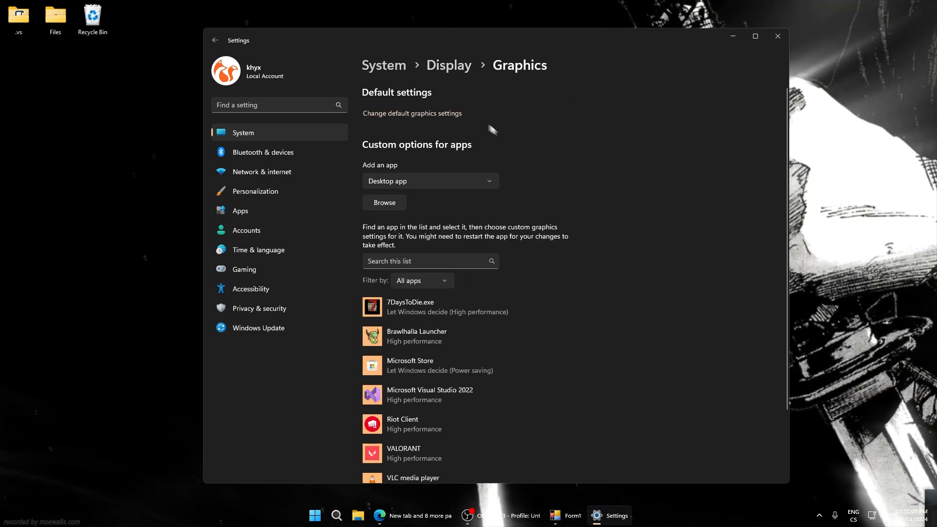
left_click(396, 115)
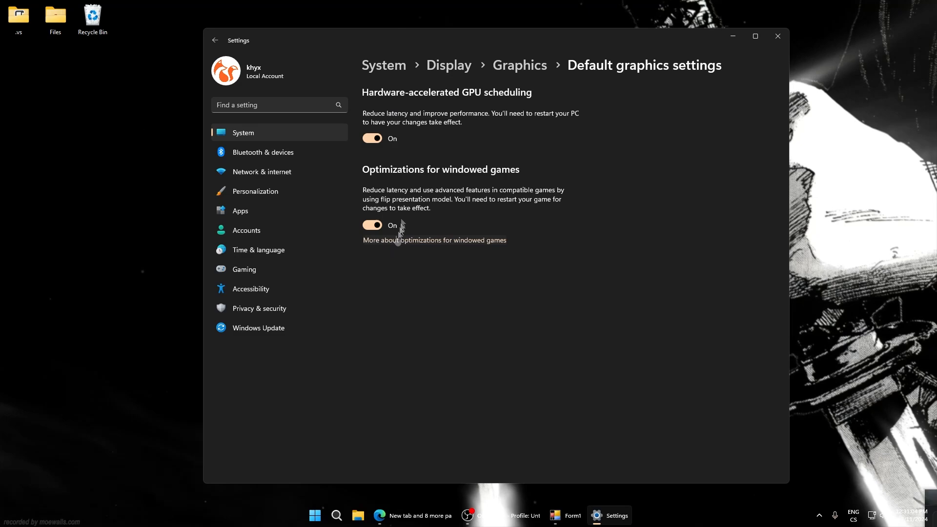
left_click_drag(365, 40, 377, 54)
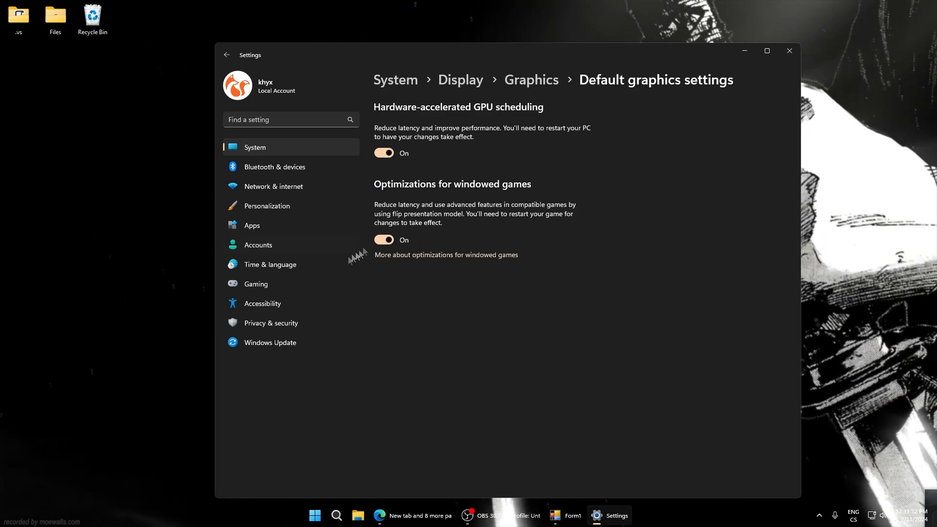
Check the Game Bar and Game Mode settings under Gaming and close Settings
left_click(248, 285)
left_click(398, 116)
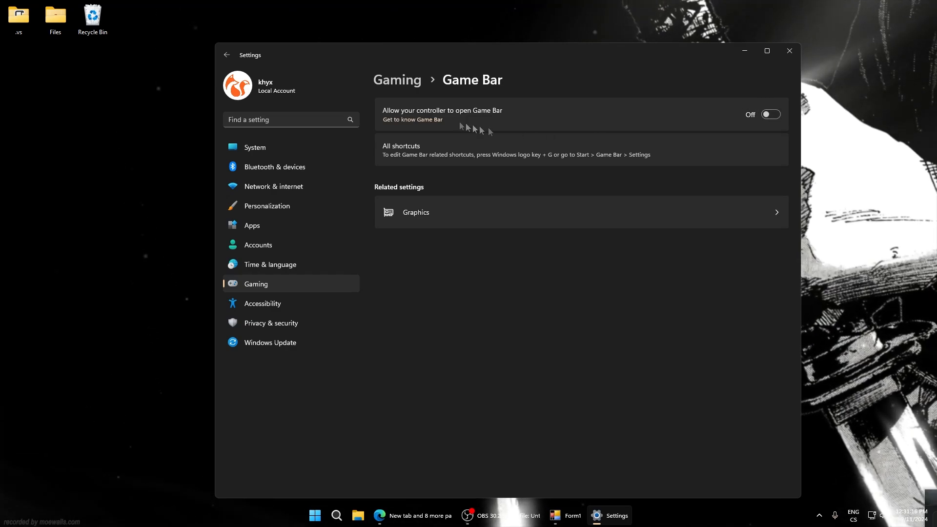
left_click(226, 55)
left_click(397, 189)
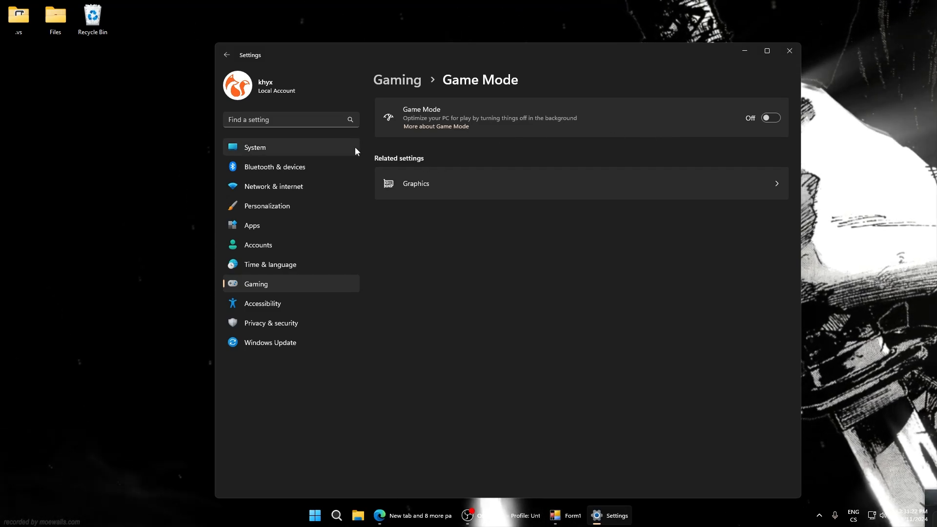
left_click(788, 52)
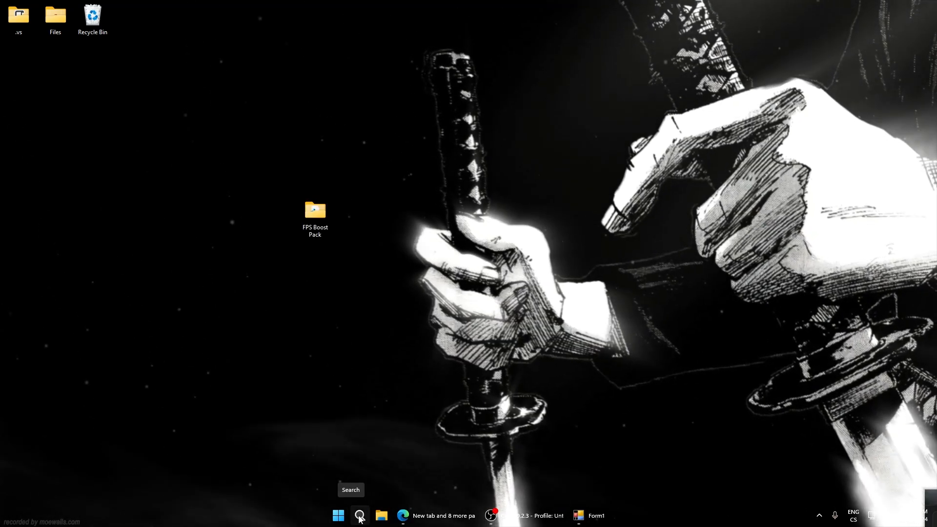
Open Device Manager and check the device options of the High precision event timer under System devices
left_click(359, 515)
type("device Manager")
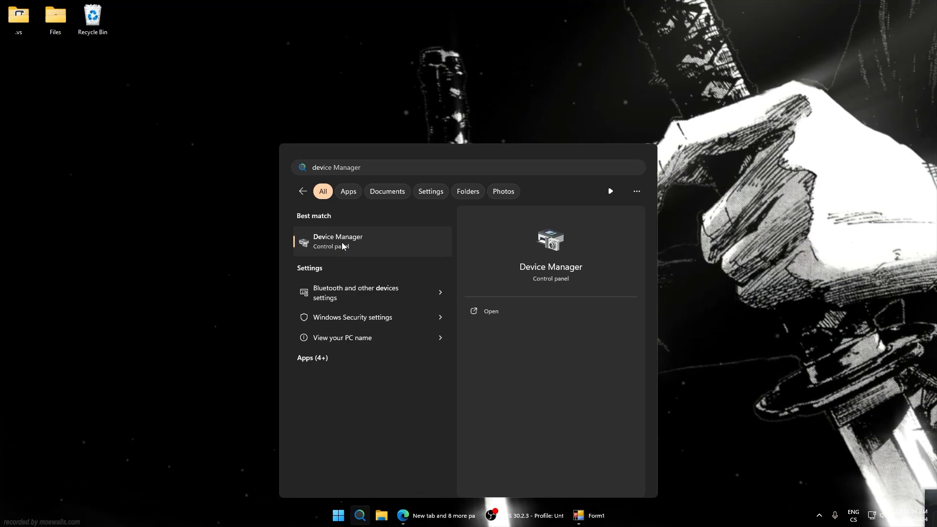
left_click(342, 242)
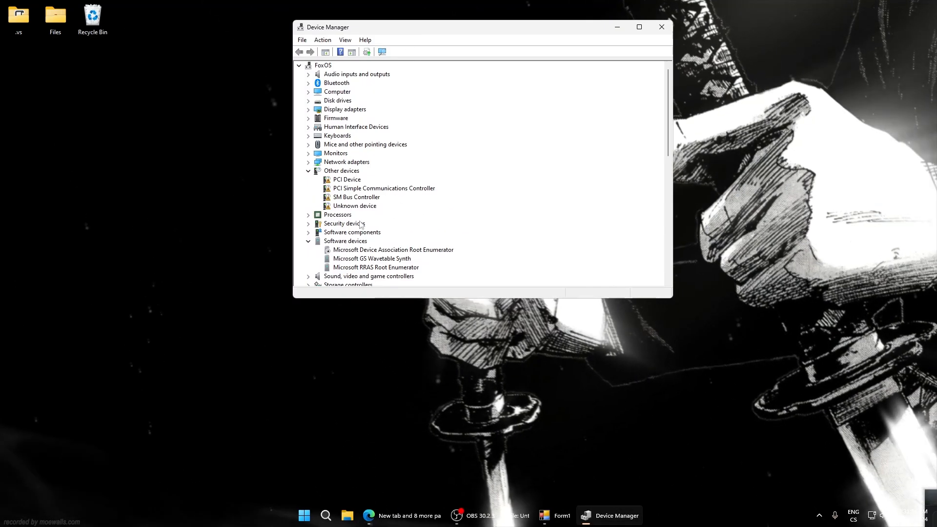
scroll(361, 225, "down", 7)
left_click(367, 224)
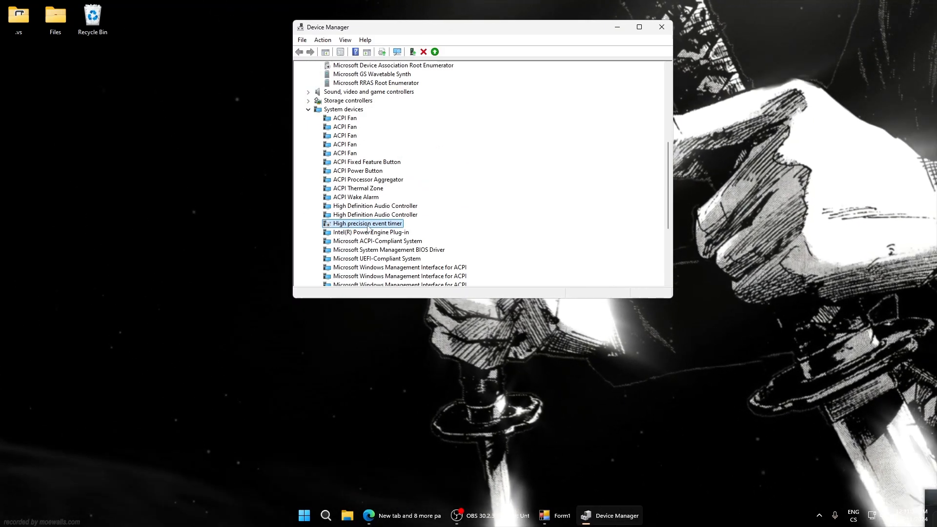
right_click(368, 226)
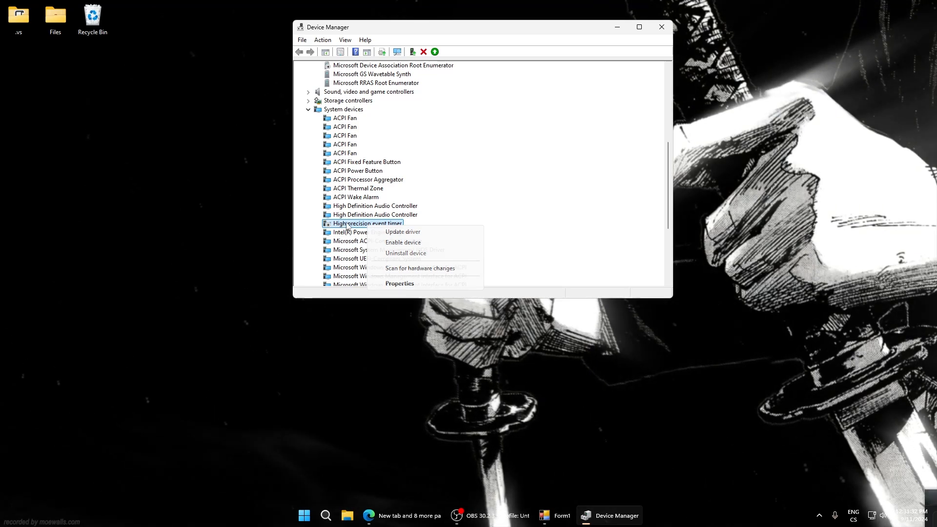
key("Escape")
Compare the device options of ACPI Wake Alarm and Microsoft System Management BIOS Driver, and locate the High precision event timer and System timer
right_click(369, 197)
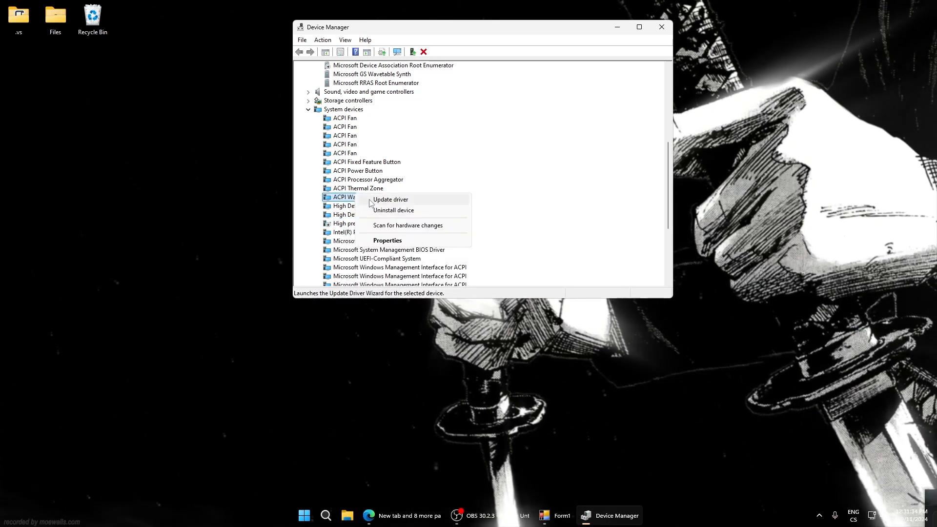
right_click(369, 162)
key("Escape")
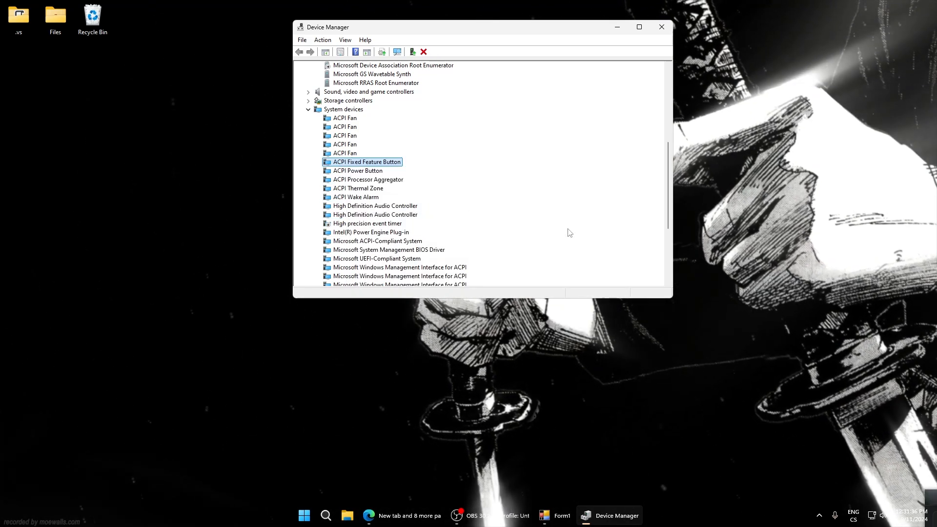
right_click(362, 250)
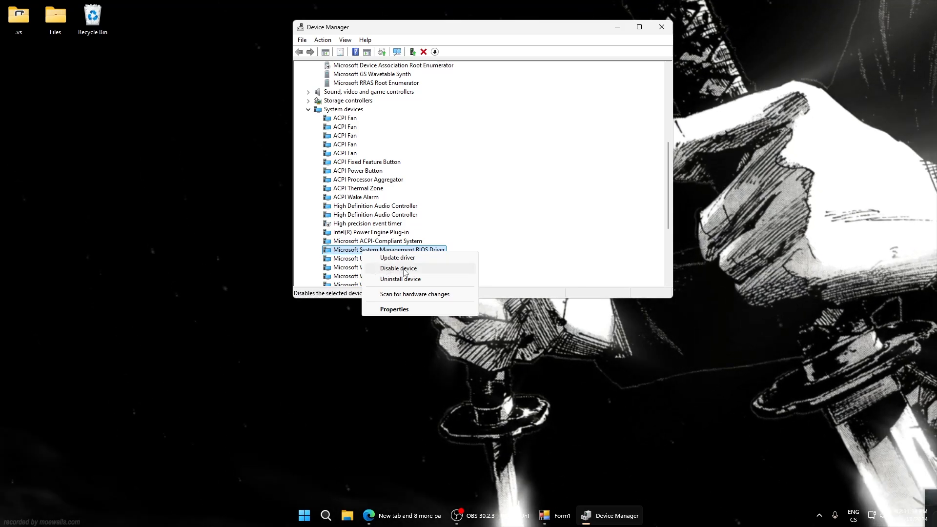
left_click(337, 224)
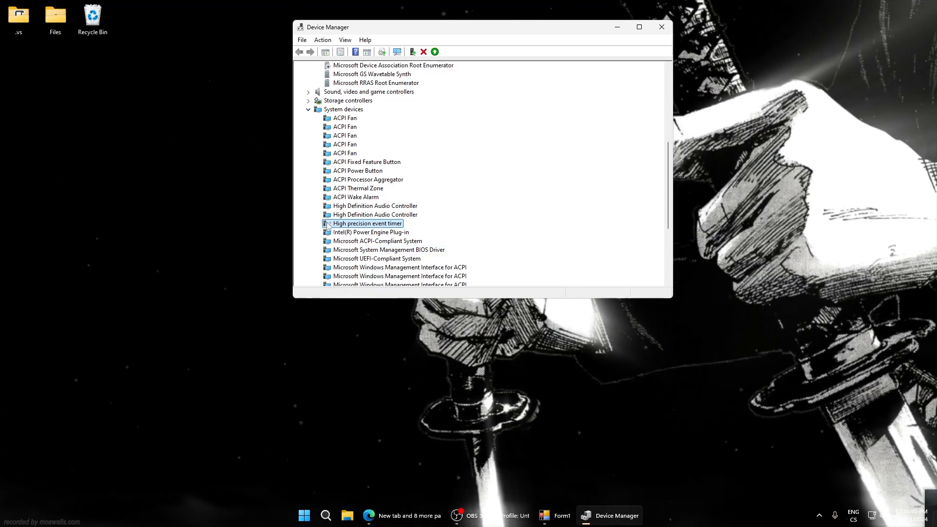
scroll(422, 232, "down", 5)
left_click(349, 268)
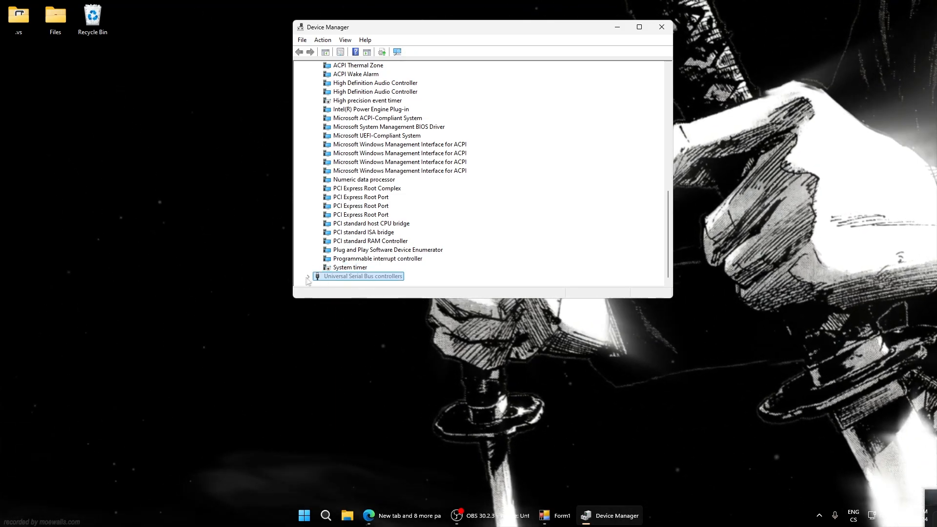
Review and confirm the power management settings of the Intel USB 3.20 eXtensible Host Controller under Universal Serial Bus controllers
double_click(318, 276)
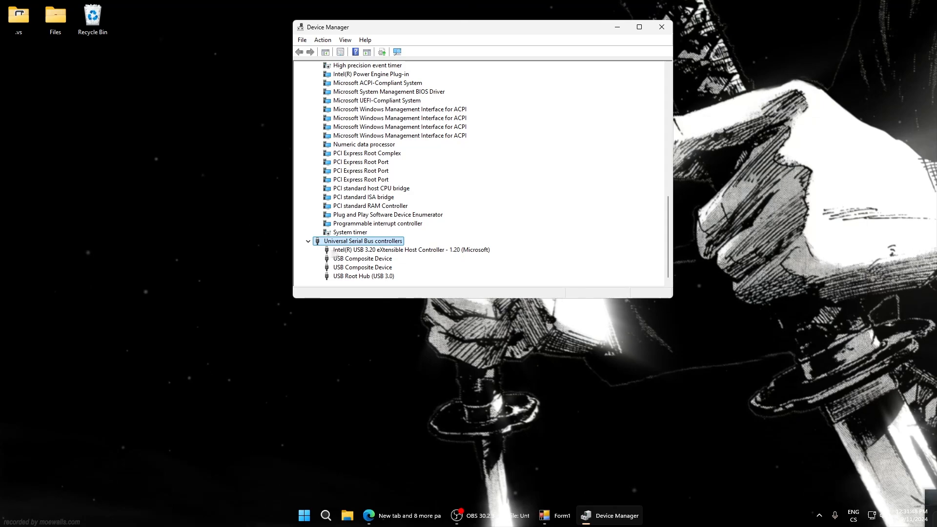
left_click(348, 250)
left_click(389, 298)
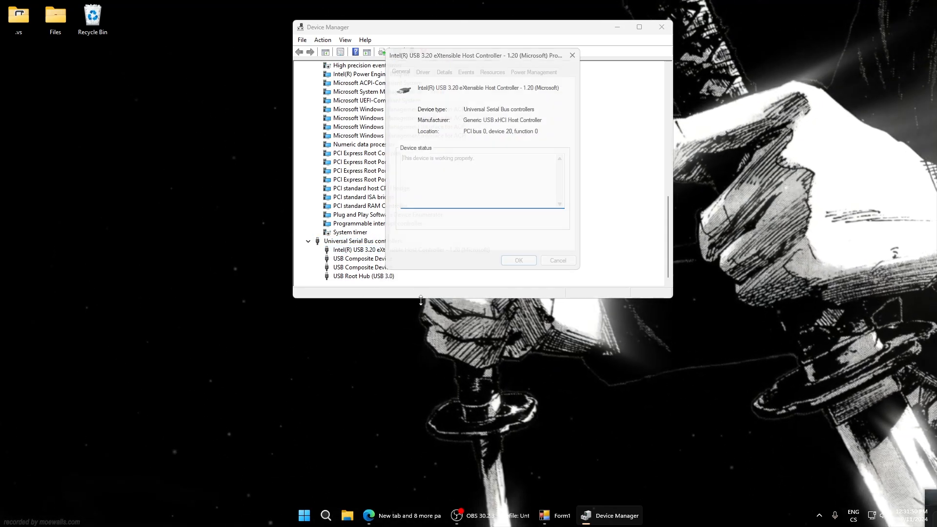
left_click(536, 72)
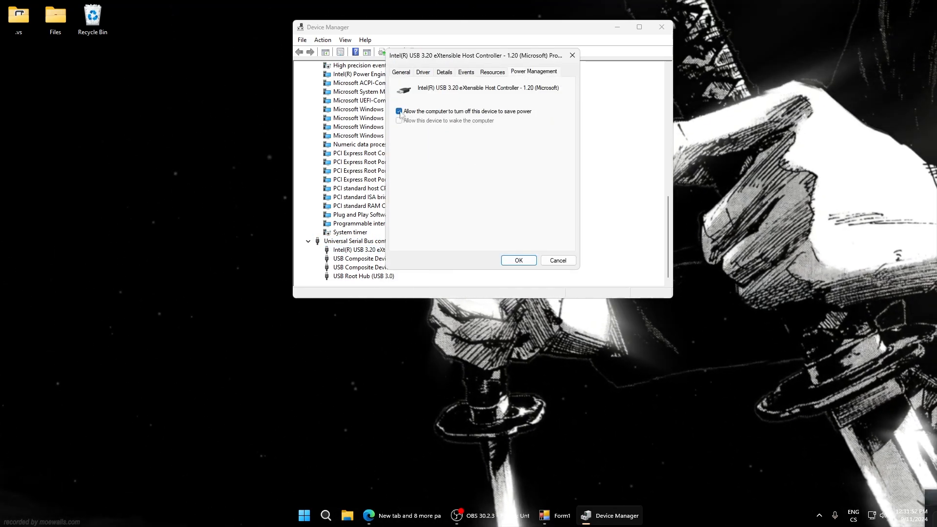
left_click(517, 260)
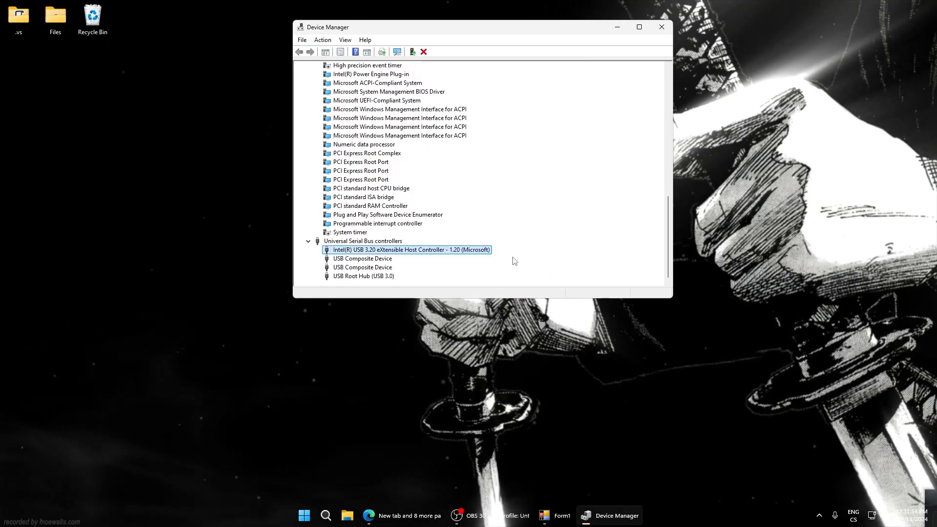
Check the HID-compliant mouse's power management settings and the listed keyboard devices, and close Device Manager
scroll(319, 215, "up", 15)
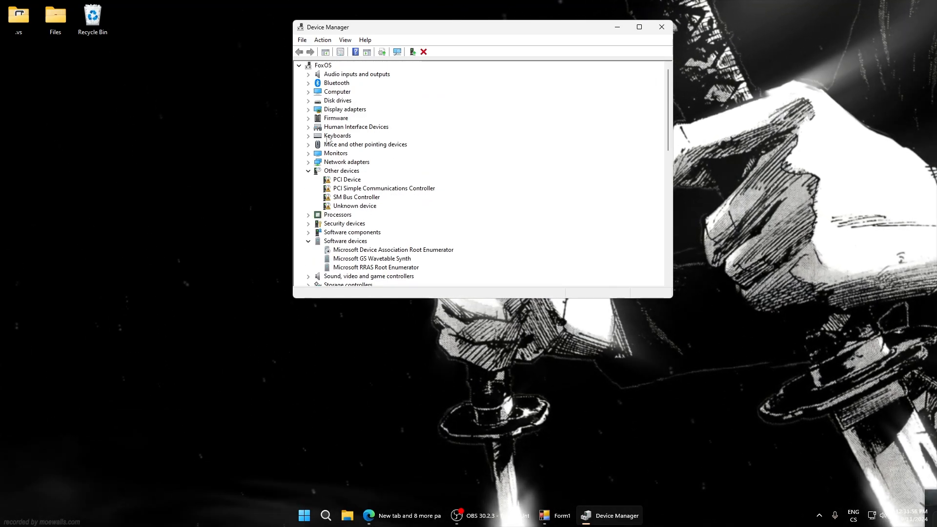
left_click(307, 145)
right_click(349, 154)
left_click(380, 211)
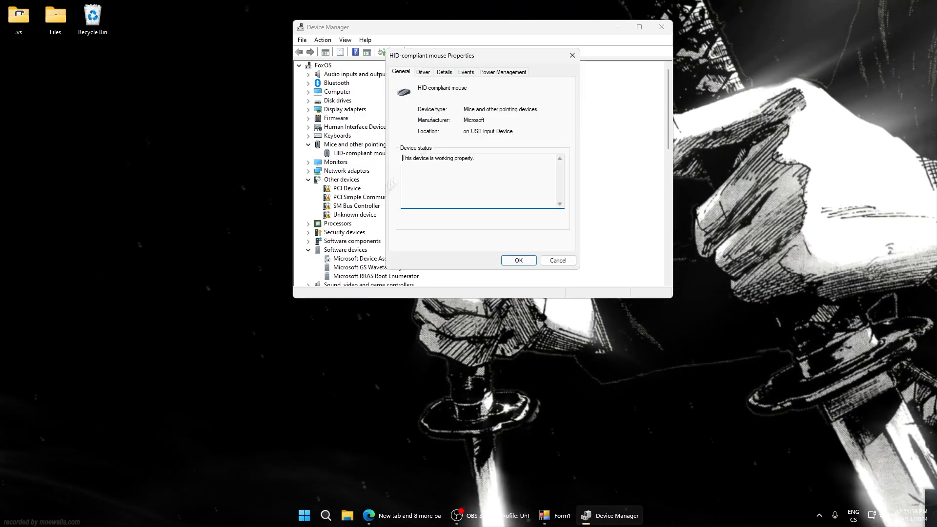
left_click(503, 71)
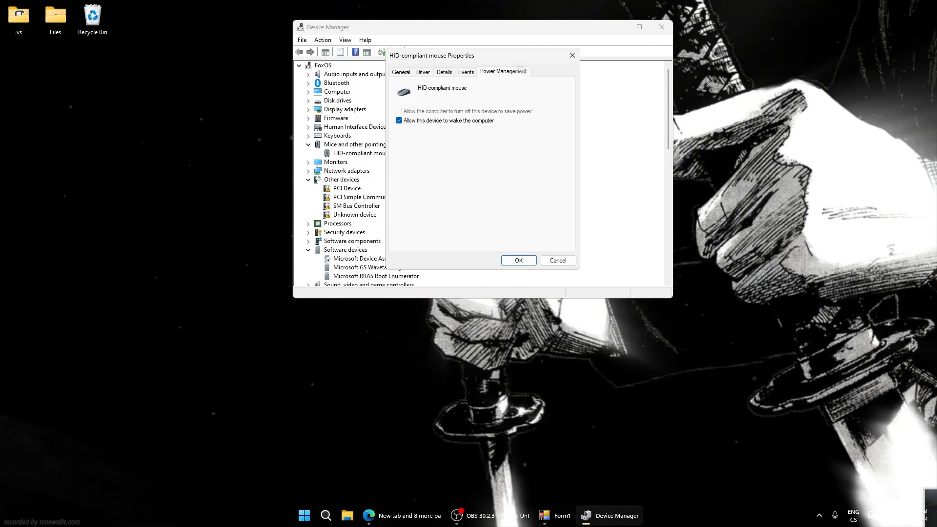
left_click(572, 55)
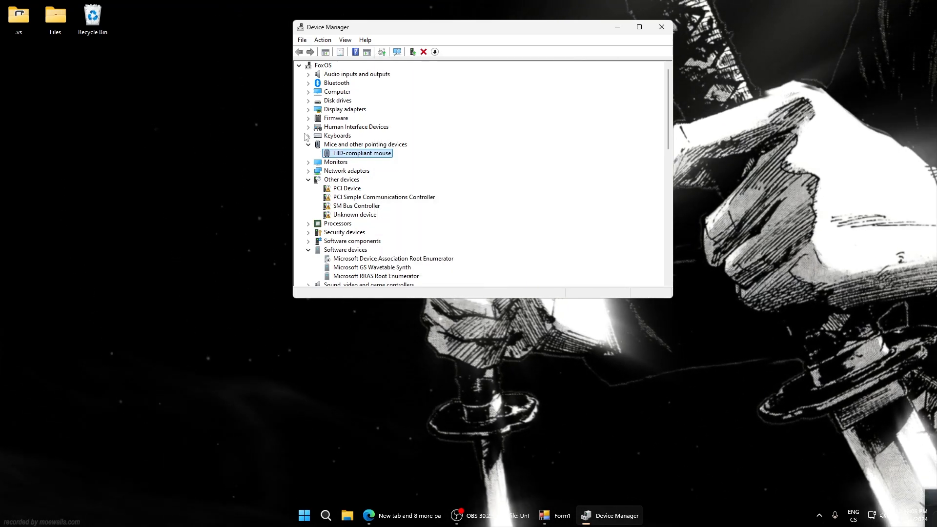
left_click(308, 136)
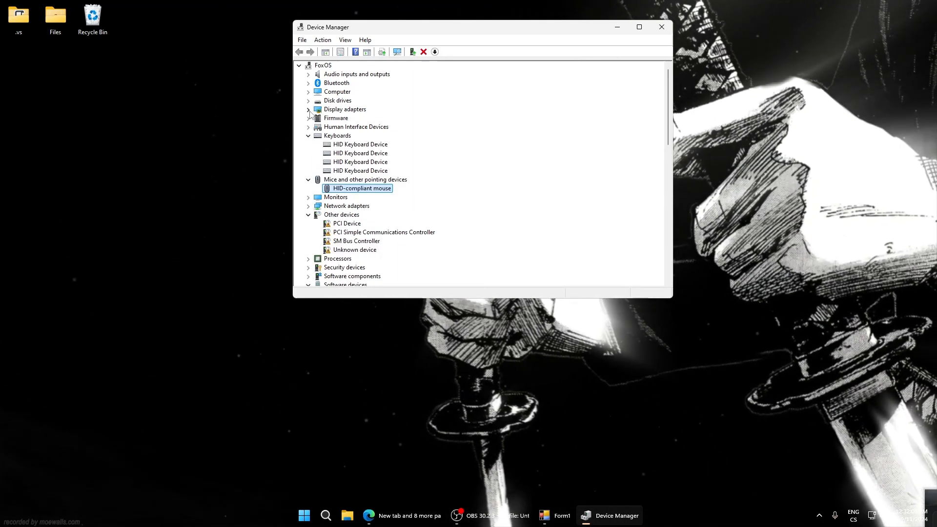
left_click(661, 27)
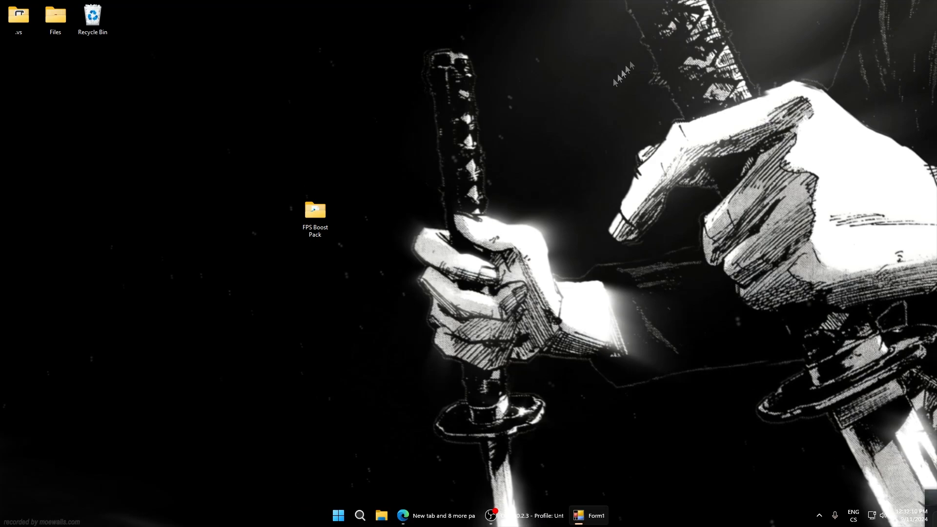
Open the Performance Options through This PC's properties and advanced system settings
left_click(382, 515)
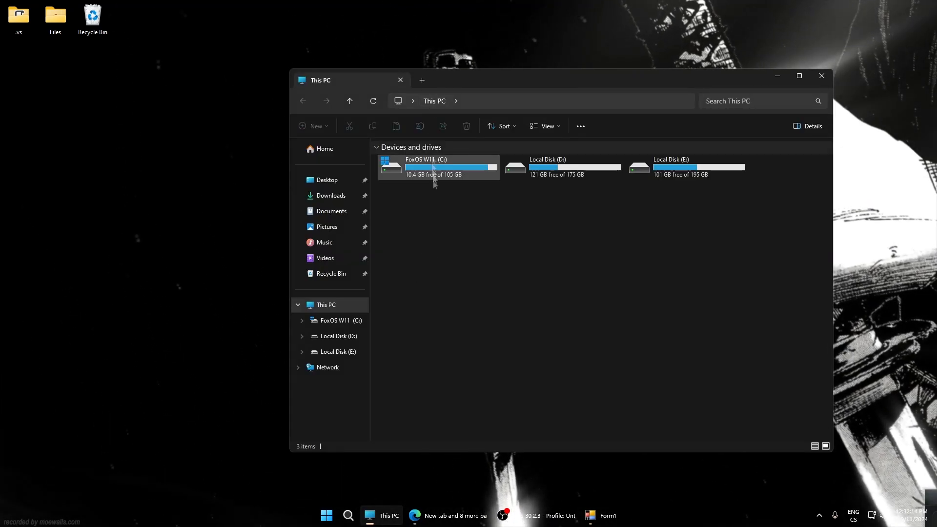
right_click(472, 254)
left_click(517, 347)
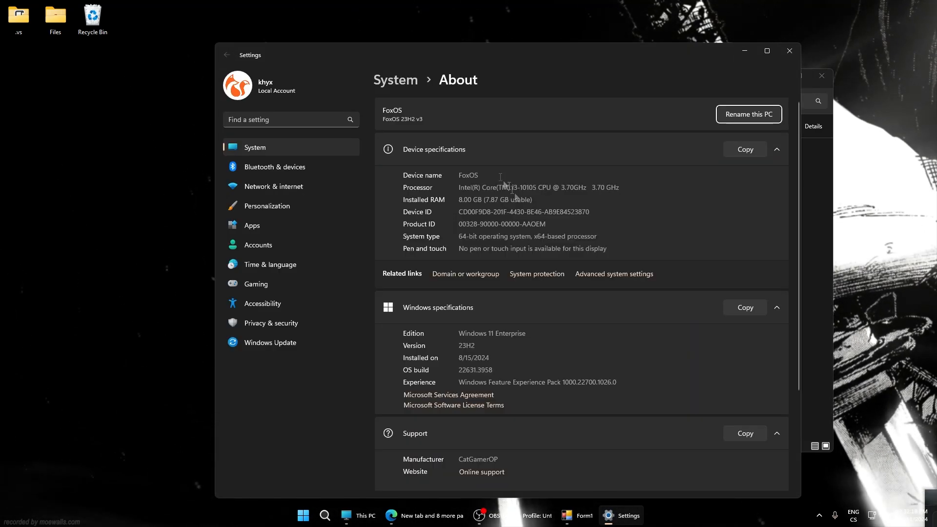
scroll(561, 255, "down", 3)
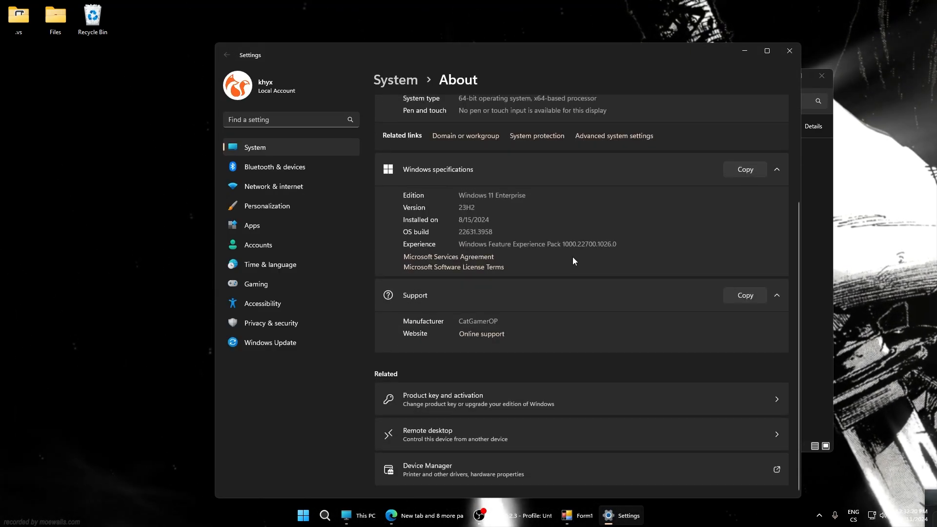
scroll(541, 335, "up", 3)
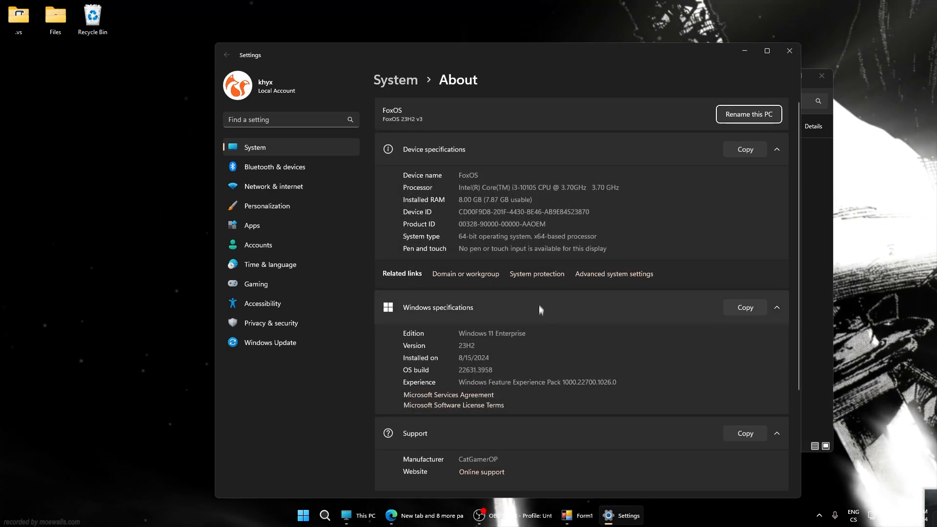
left_click(622, 274)
left_click_drag(121, 67, 446, 105)
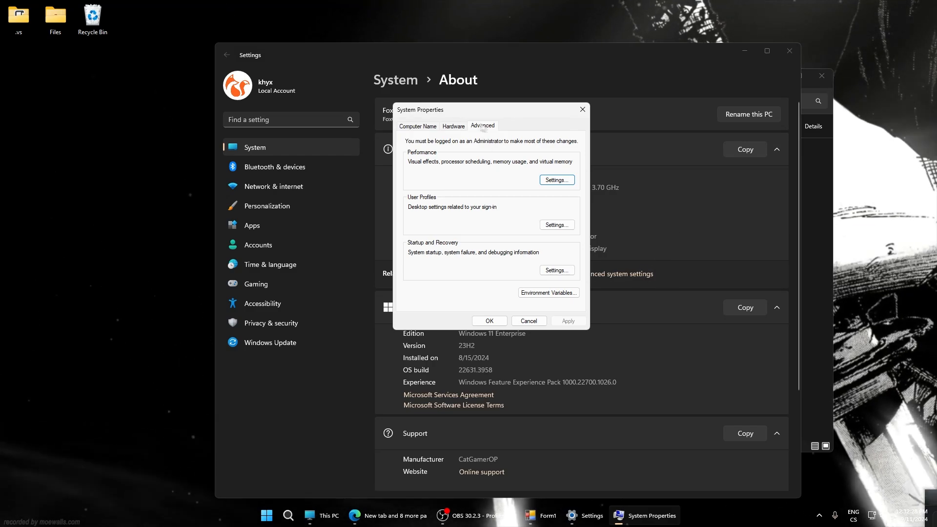
left_click_drag(470, 112, 486, 133)
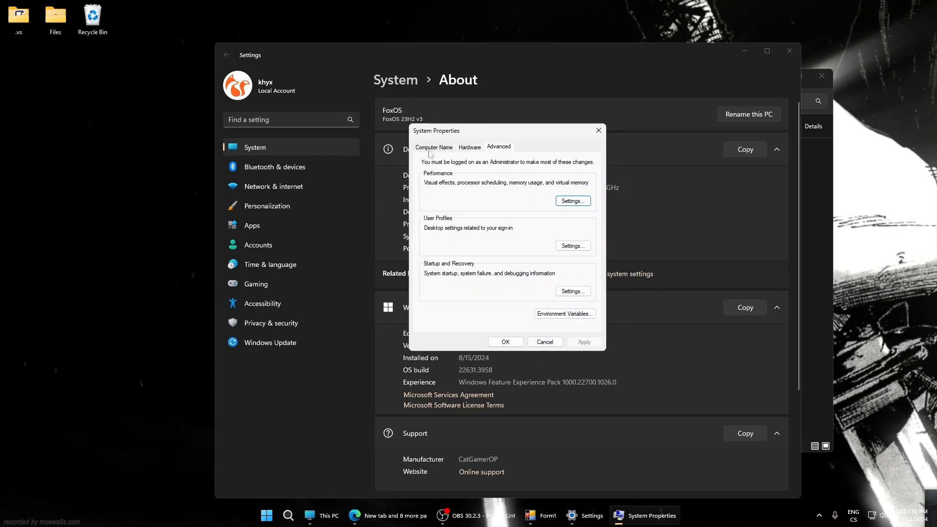
left_click(573, 200)
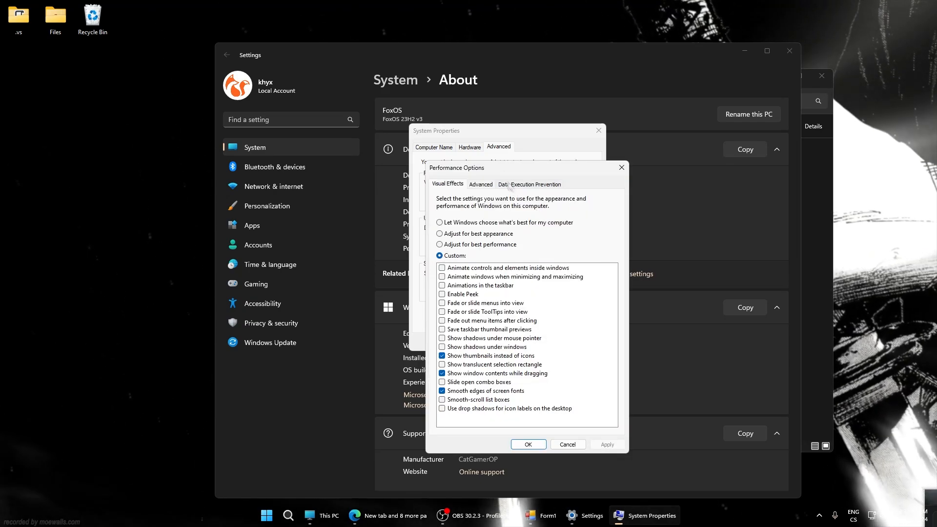
Disable and apply "Show window contents while dragging" in the visual effects, and test it by moving the Performance Options window
left_click_drag(514, 170, 440, 143)
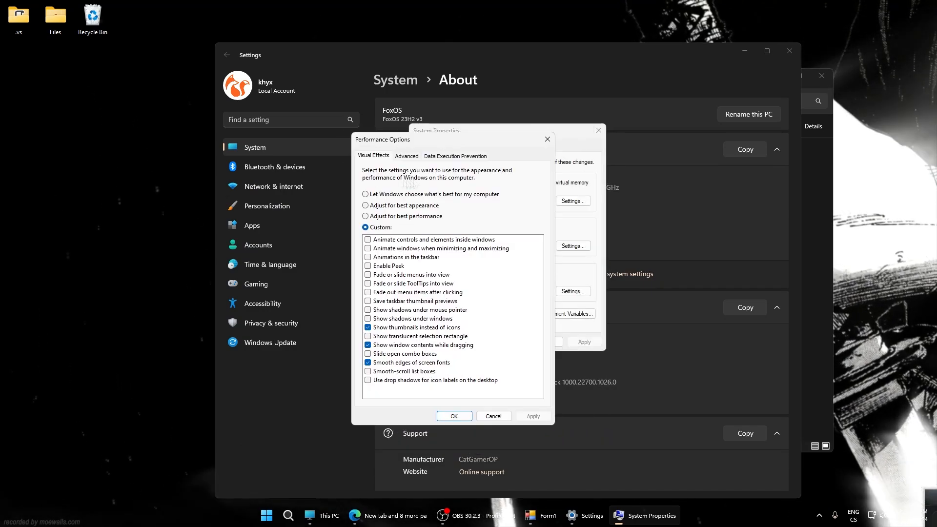
left_click(367, 345)
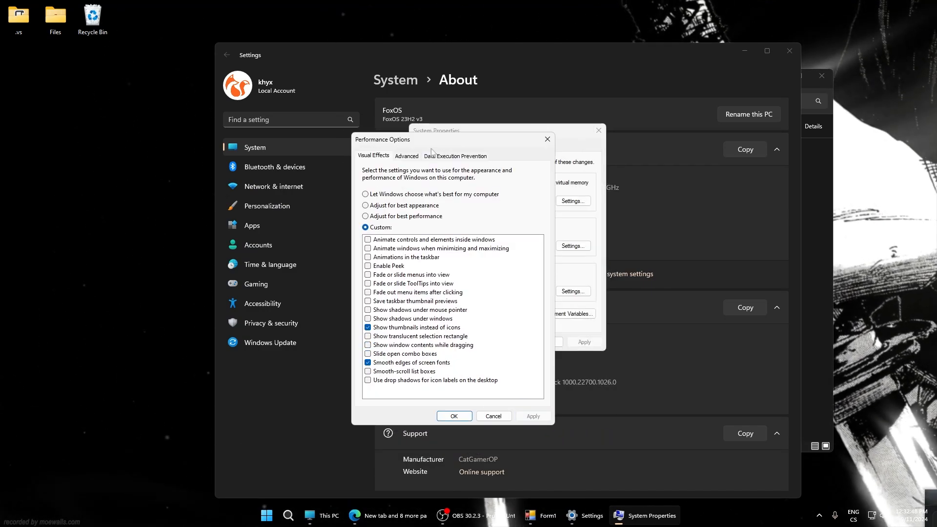
mouse_move(429, 141)
left_mouse_down()
mouse_move(326, 116)
mouse_move(502, 185)
mouse_move(408, 136)
mouse_move(429, 138)
left_mouse_up()
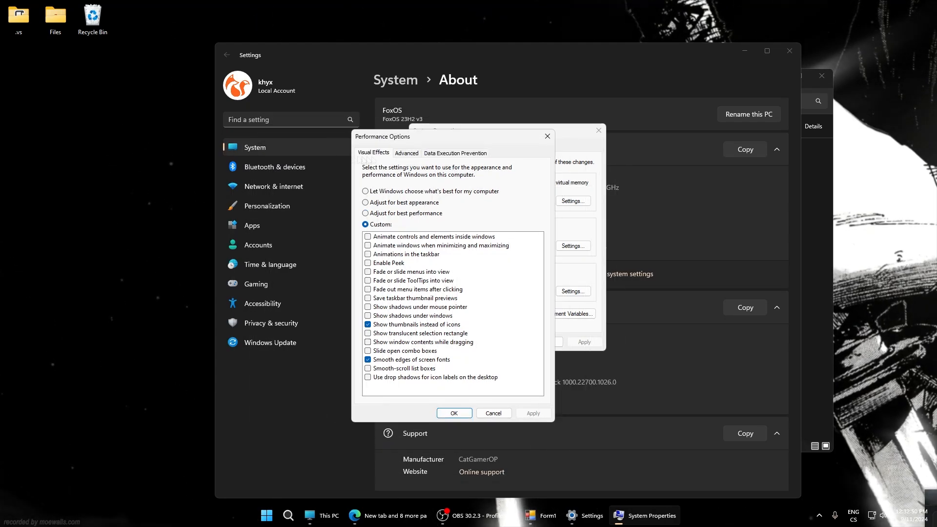
Re-enable "Show window contents while dragging", keep "Smooth edges of screen fonts" enabled, and try the selection rectangle on the desktop
left_click(367, 343)
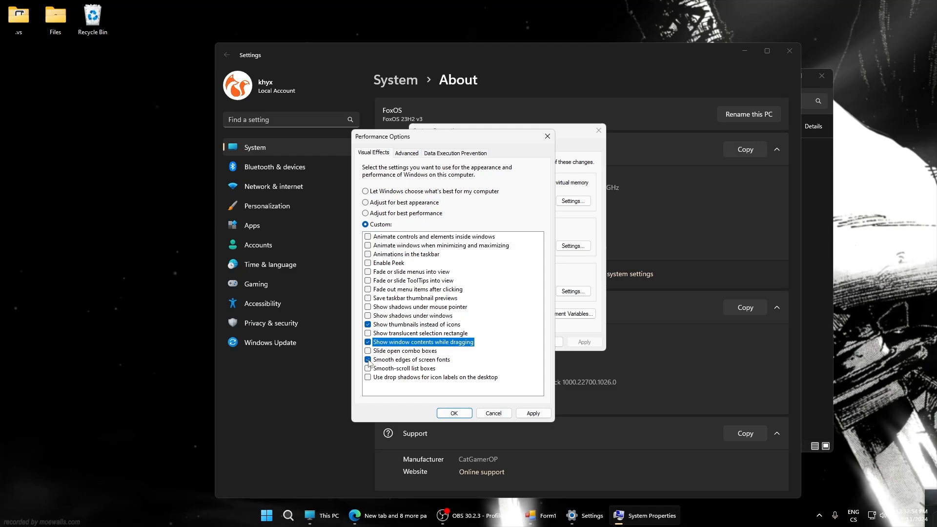
left_click(368, 360)
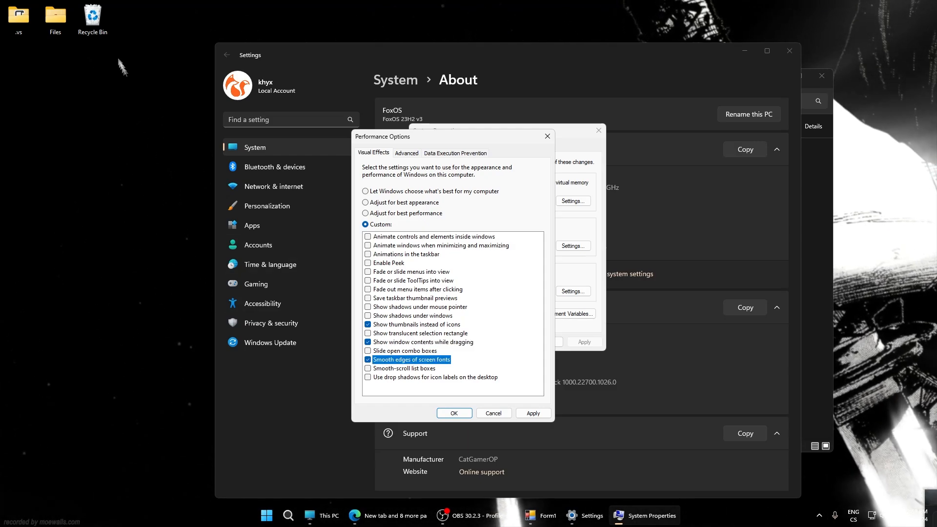
left_click(36, 23)
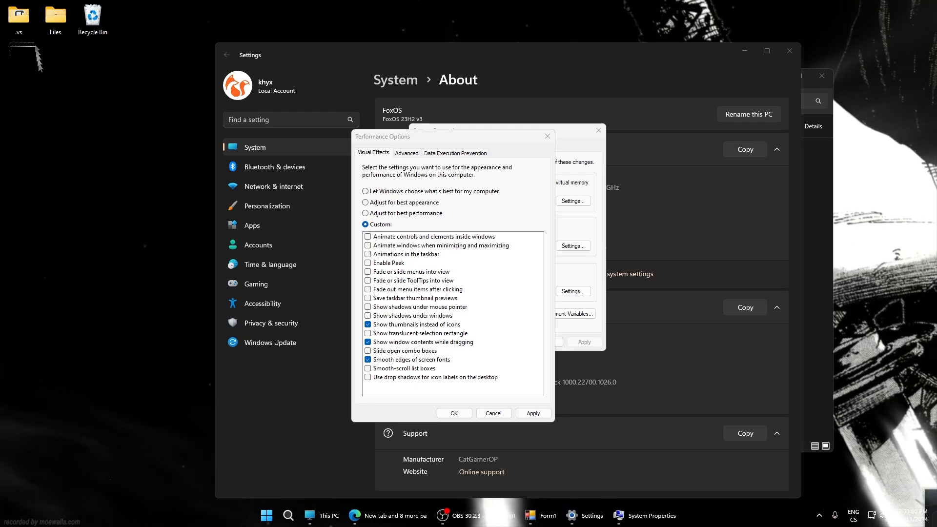
Keep "Show thumbnails instead of icons" enabled in the visual effects, apply the settings and close Performance Options
left_click(368, 325)
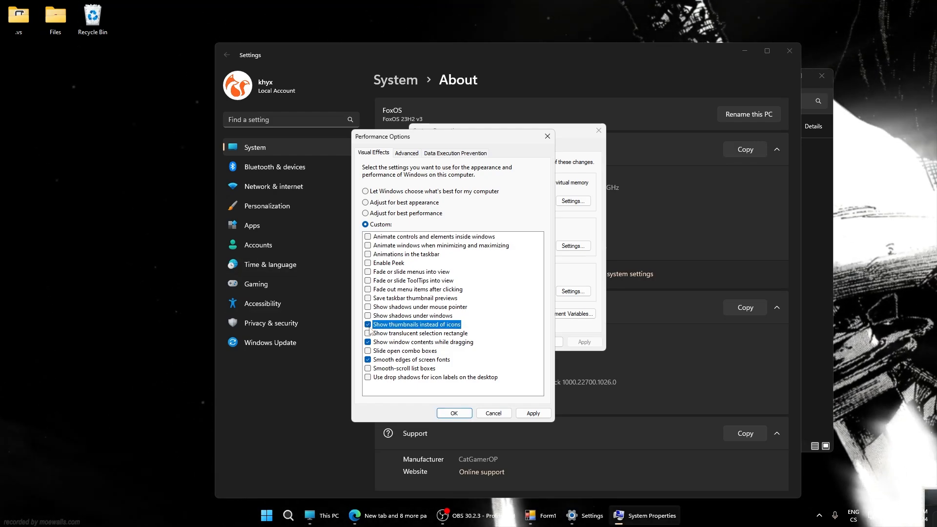
left_click(533, 413)
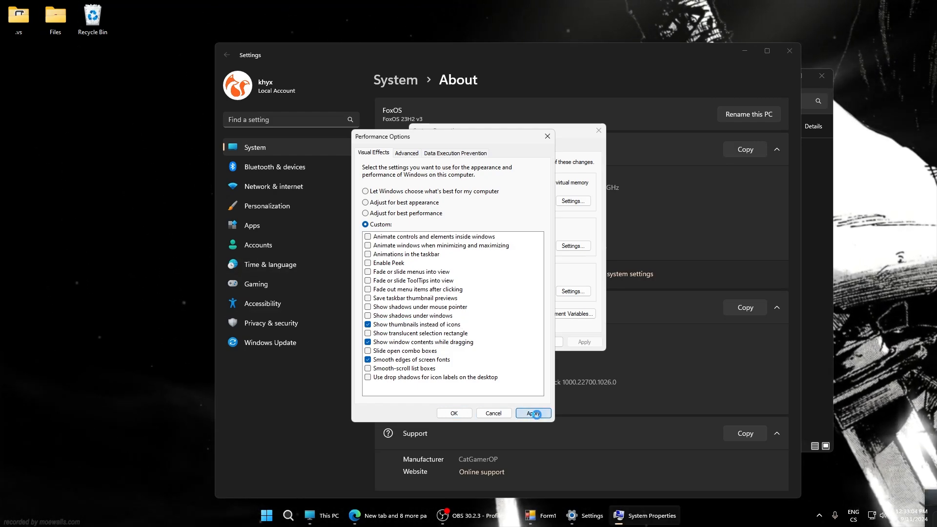
left_click(454, 413)
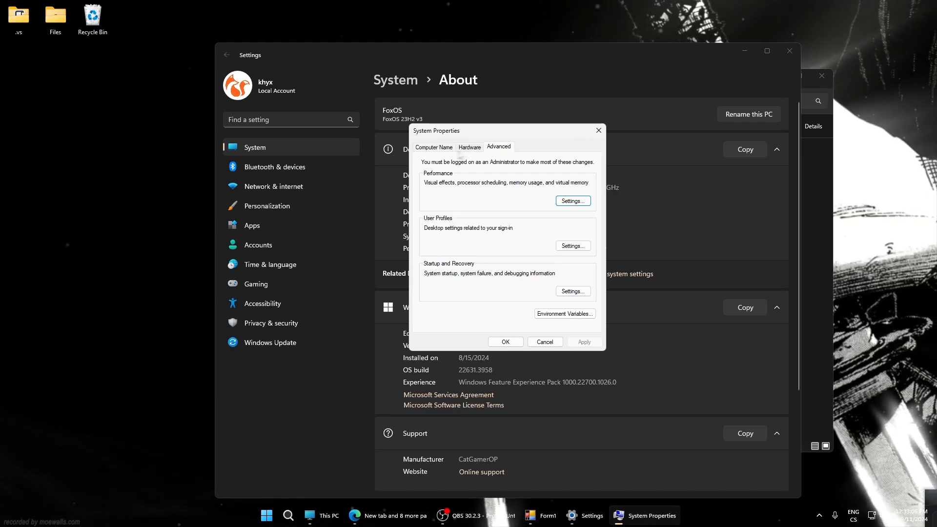
Reopen the Performance Options and open the virtual memory settings from the advanced options
left_click(568, 201)
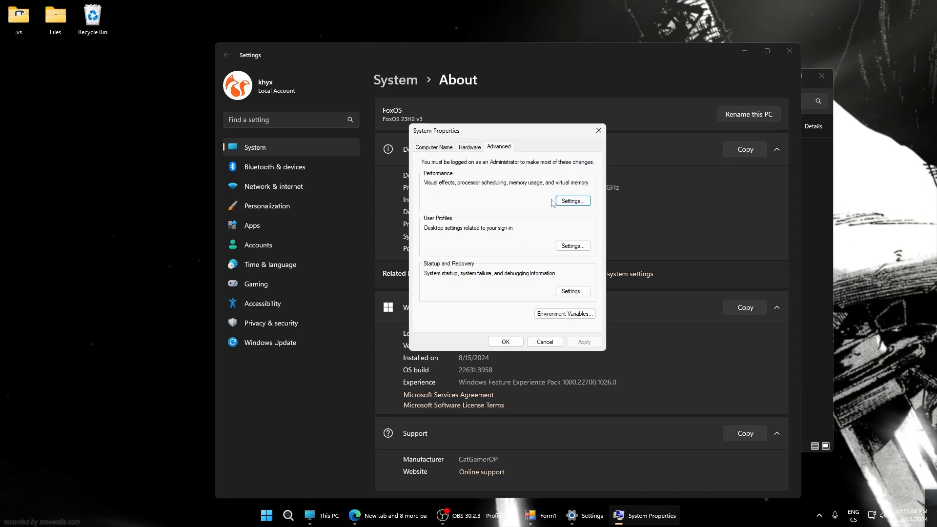
left_click_drag(452, 164, 522, 167)
left_click(550, 188)
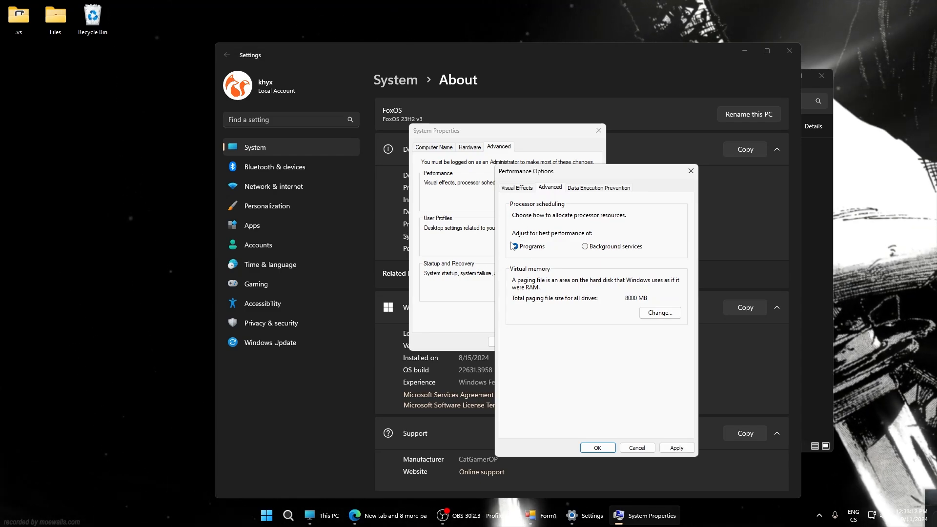
left_click(659, 312)
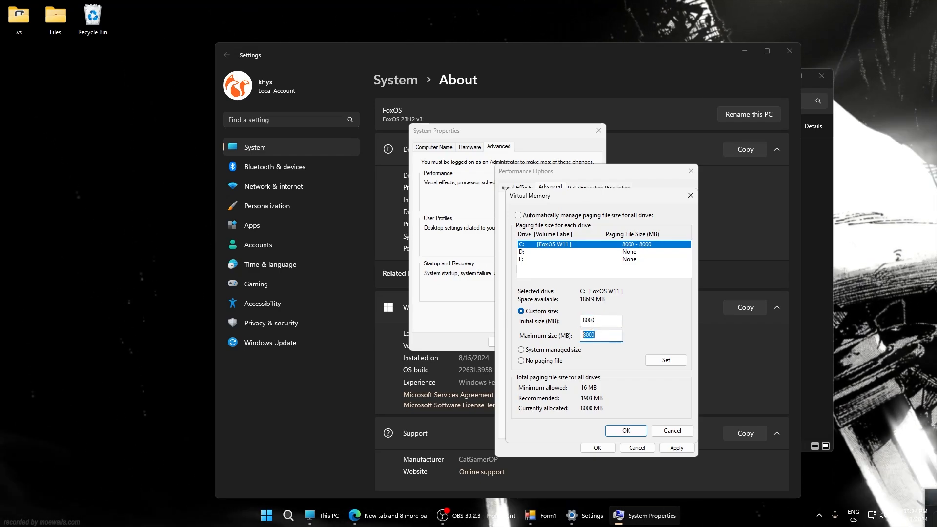
Try an initial and maximum paging file size of 12000 MB for drive C, and return both sizes to 8000 MB
double_click(592, 322)
type("12000")
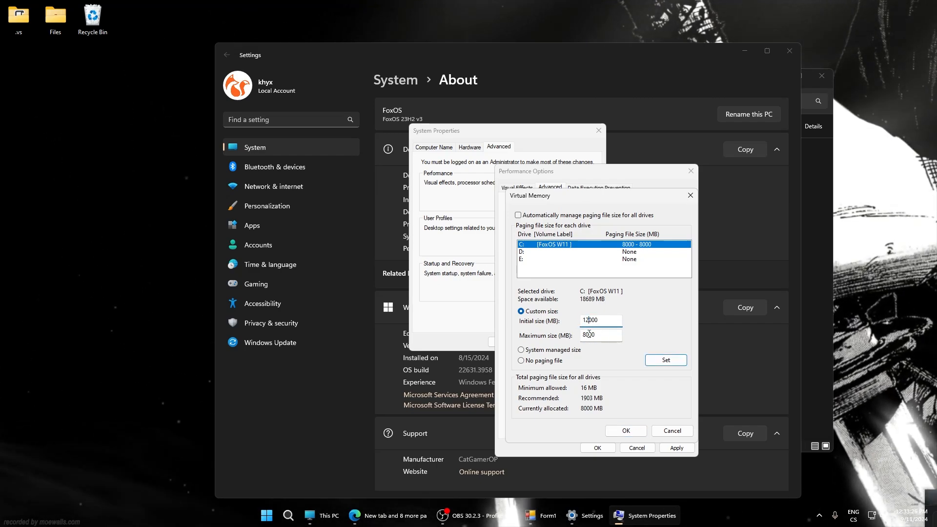
double_click(588, 335)
type("12000")
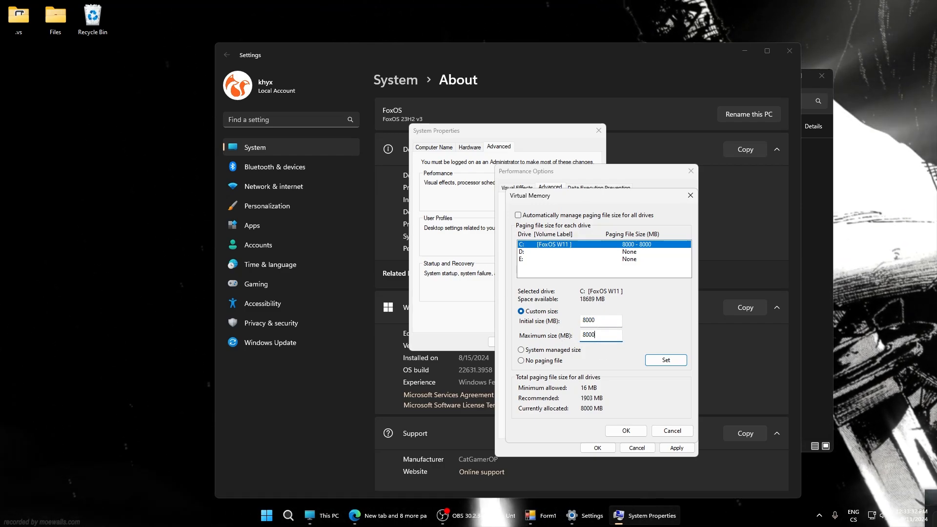
Check the paging file settings of drives D and E, and close the Virtual Memory dialog
left_click(543, 252)
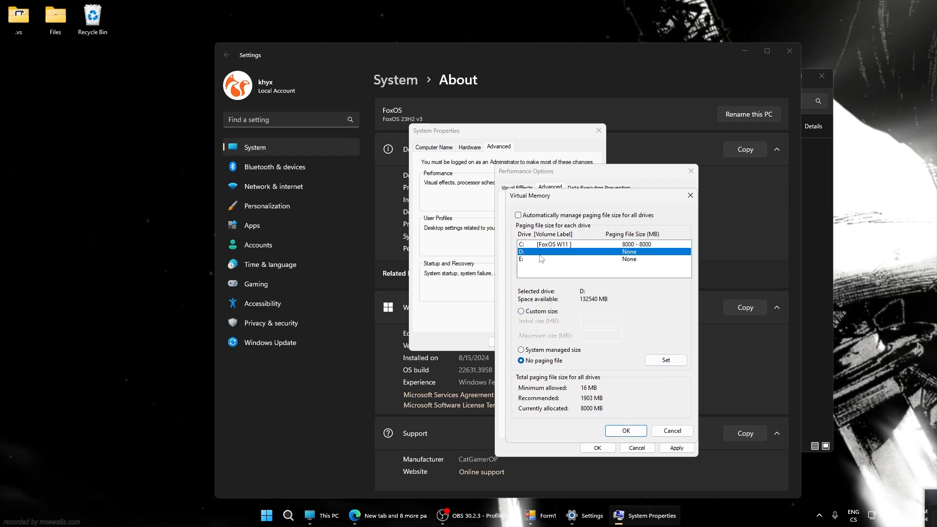
left_click(532, 259)
left_click(536, 252)
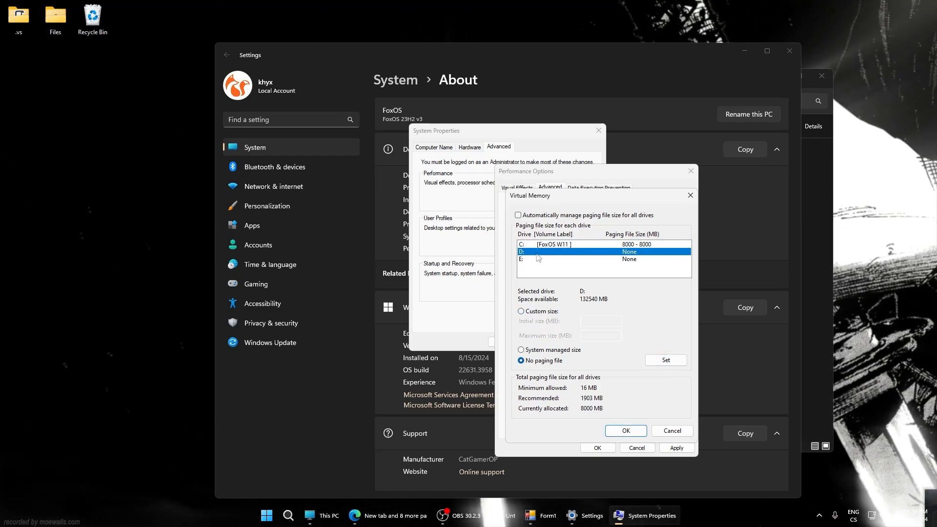
left_click(626, 431)
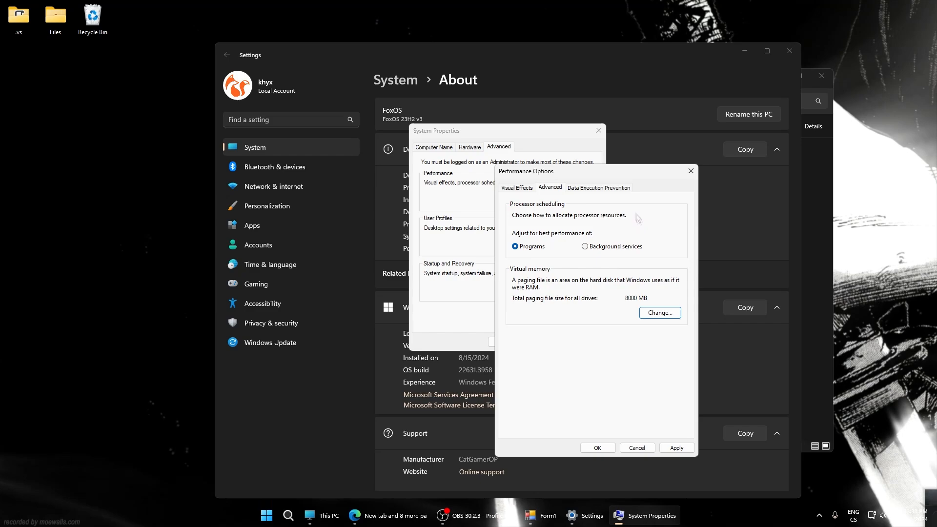
Review the Data Execution Prevention settings, and close Performance Options and System Properties
left_click(585, 191)
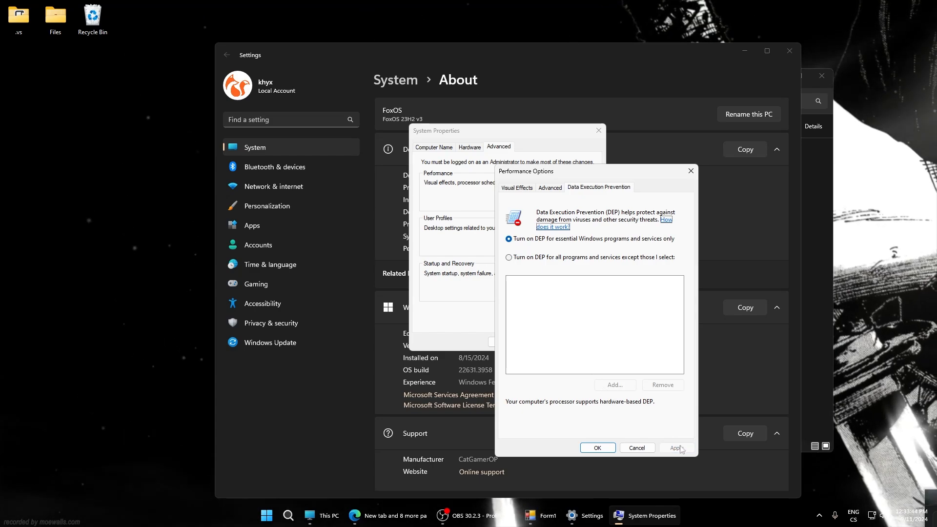
left_click(597, 447)
left_click(506, 342)
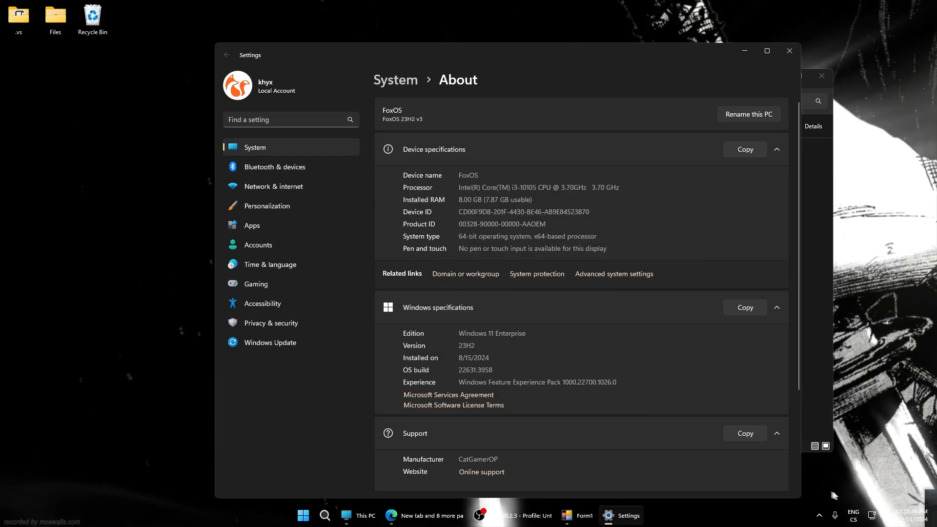
Open the additional sound settings from the system sound settings and display the default Speakers' properties
right_click(878, 516)
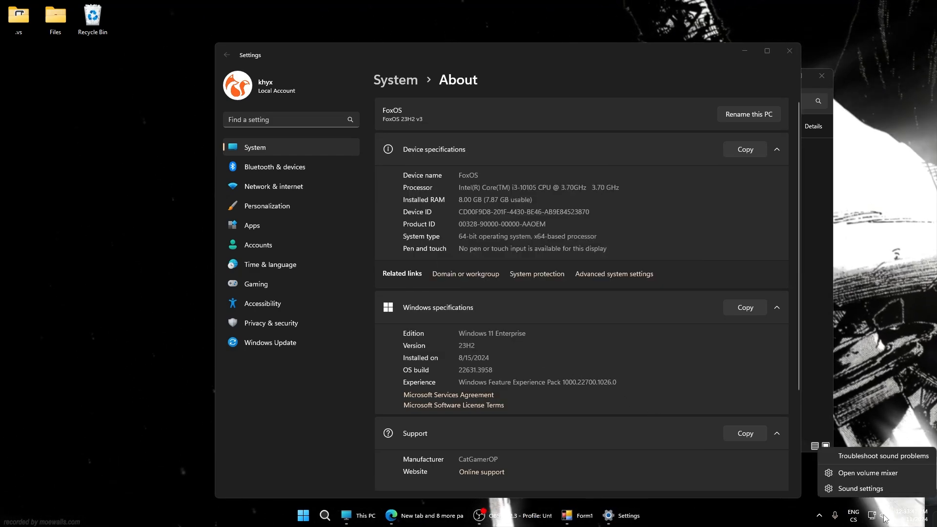
left_click(854, 488)
scroll(510, 260, "down", 3)
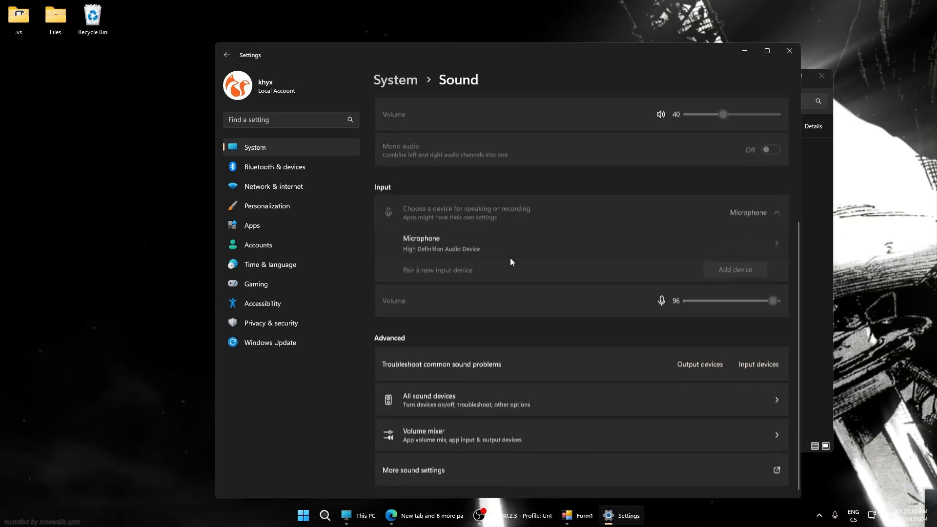
left_click(407, 470)
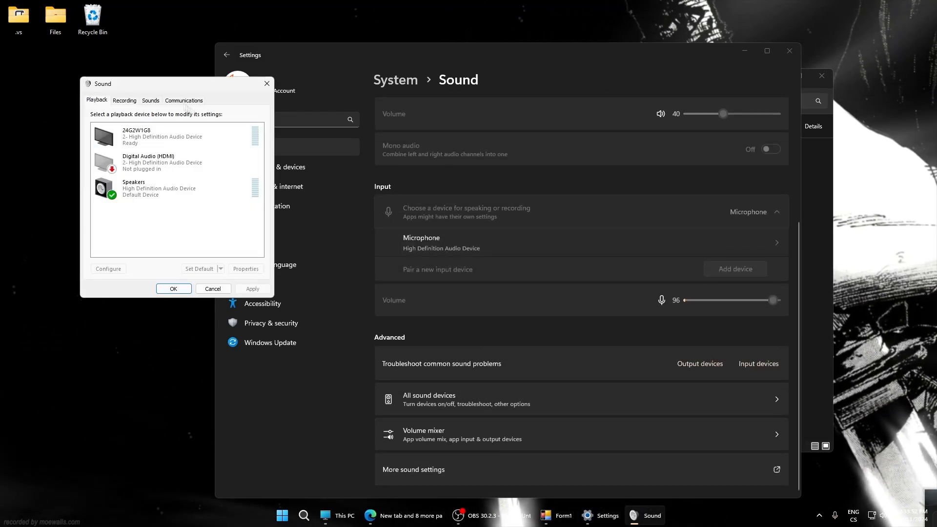
left_click_drag(132, 86, 468, 162)
left_click(488, 266)
left_click(579, 346)
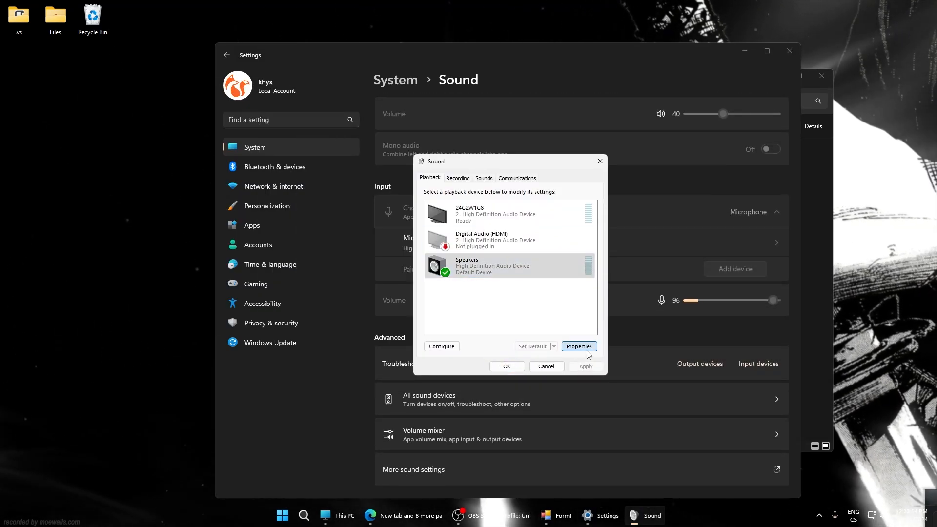
Set the speakers' default format to 16 bit, 48000 Hz (DVD Quality) and disallow applications from taking exclusive control
left_click(532, 214)
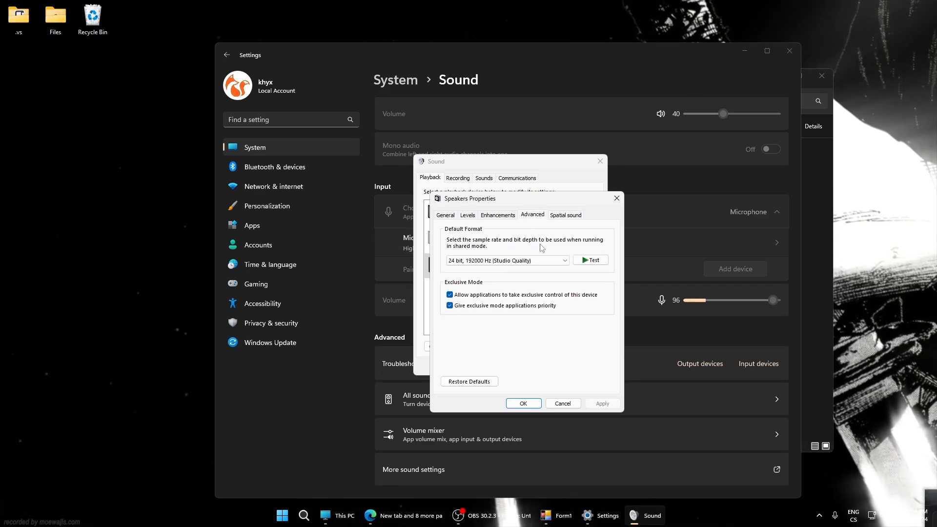
left_click(542, 260)
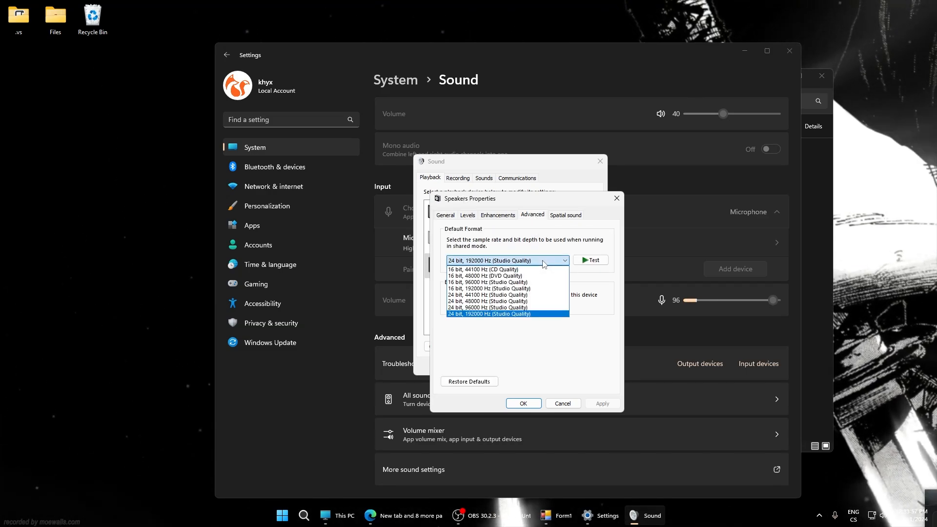
left_click(510, 276)
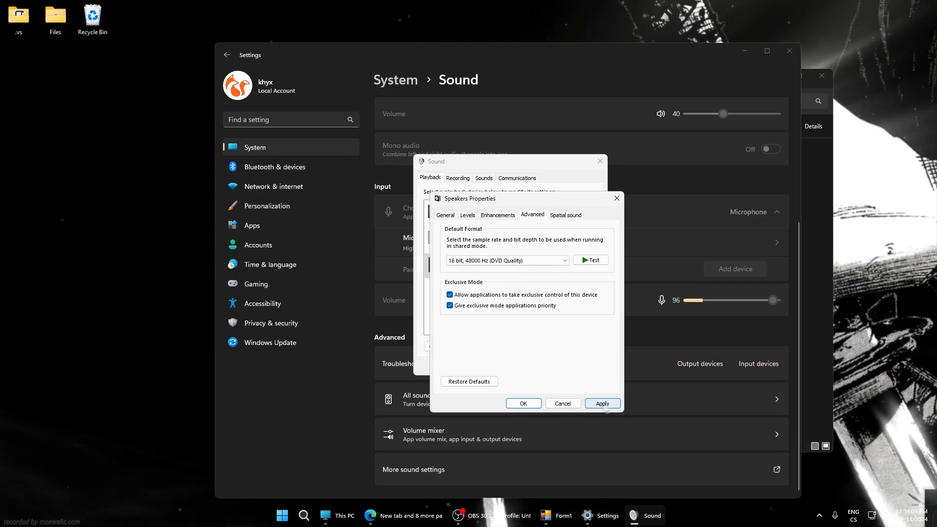
left_click(462, 260)
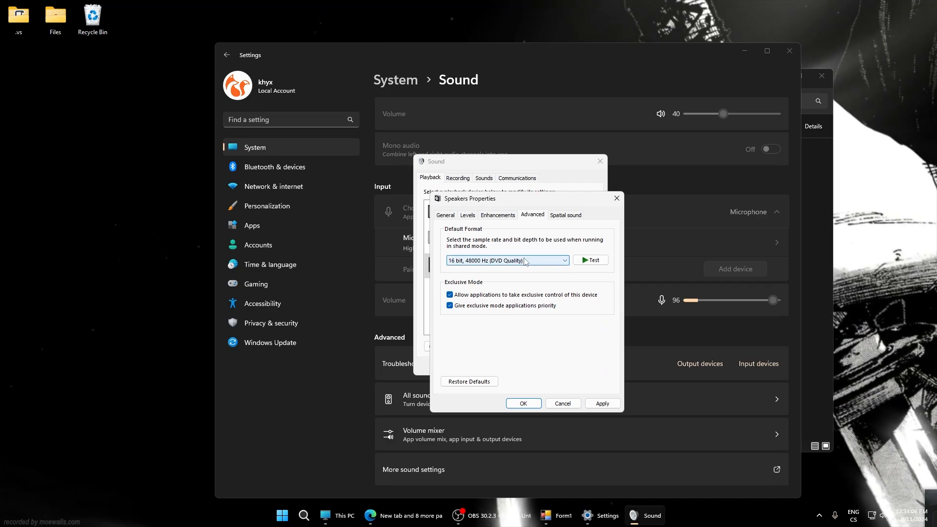
left_click(505, 276)
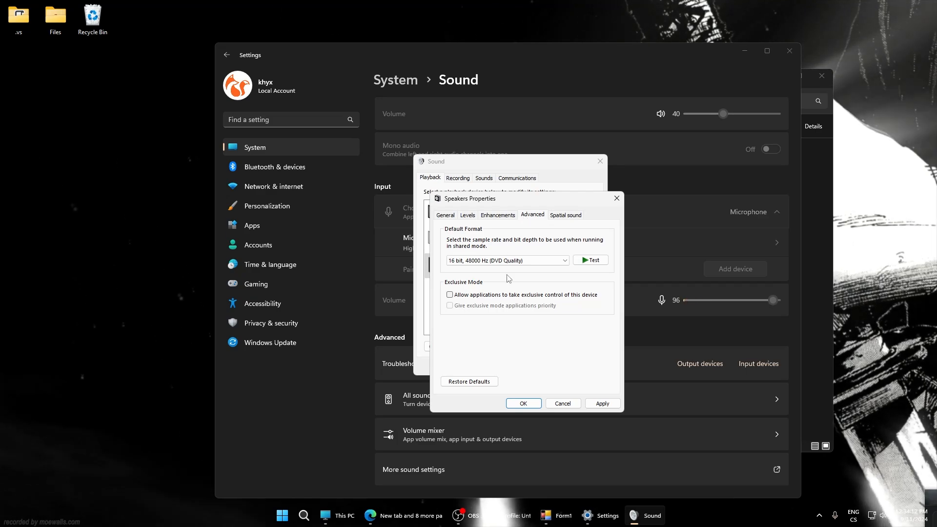
Review the speakers' enhancements and the available default formats, and close the Speakers Properties
left_click(492, 218)
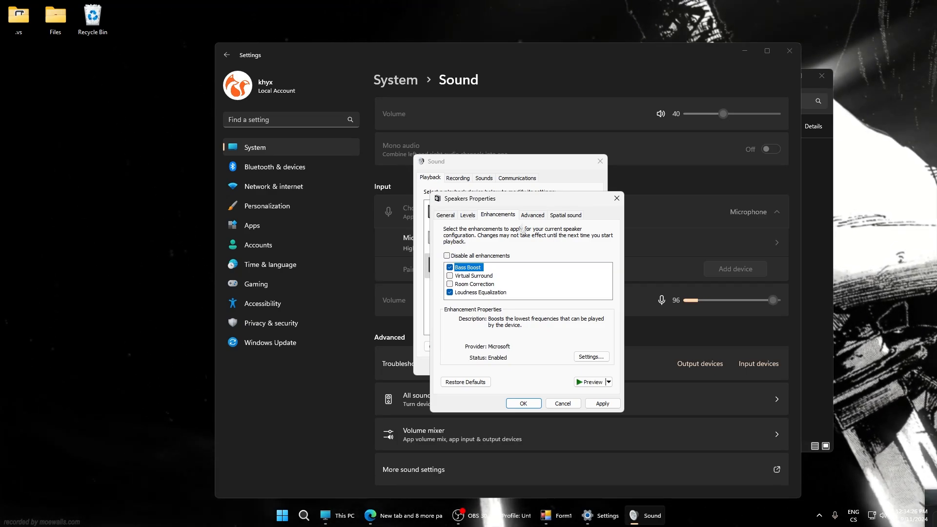
left_click(532, 215)
left_click(516, 263)
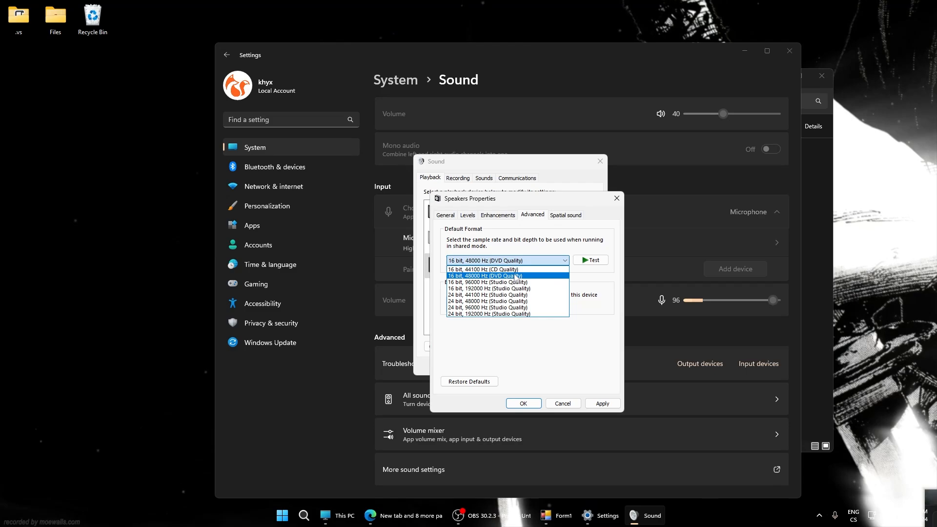
left_click(522, 261)
left_click(617, 199)
Check the recording devices, keep "Do nothing" for communications activity, and close the Sound dialog and the other open windows
left_click(457, 178)
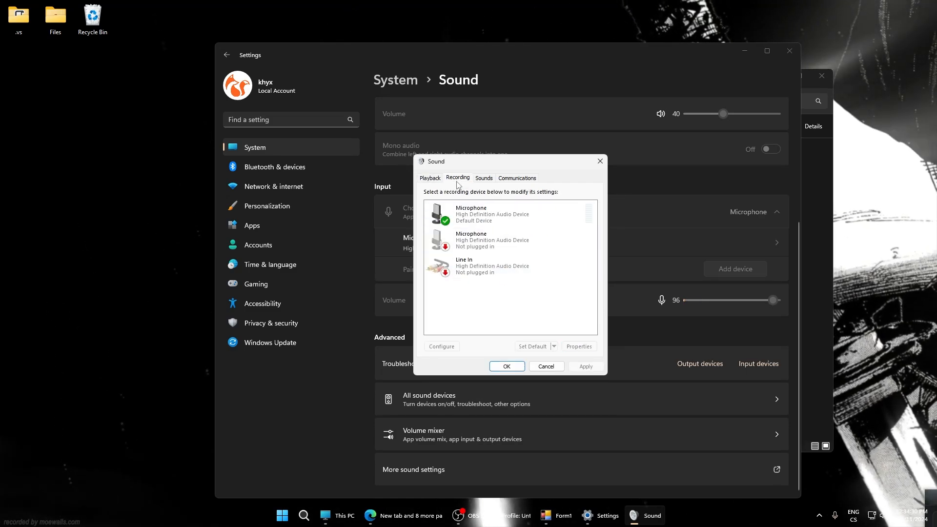
left_click(518, 178)
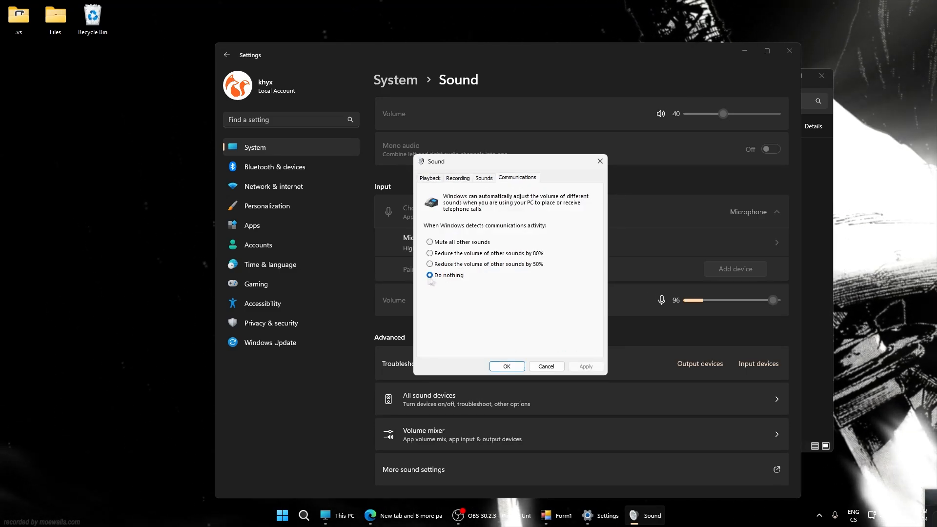
left_click(500, 365)
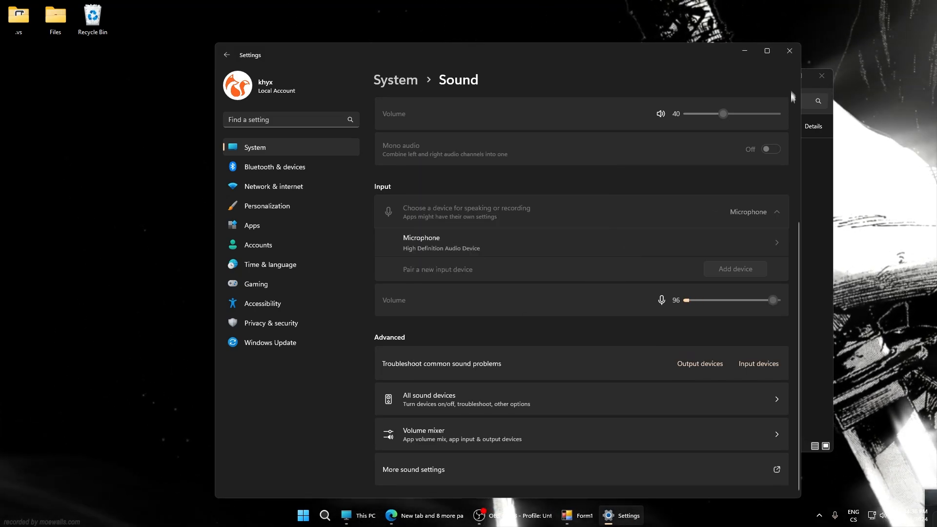
left_click(789, 51)
left_click(822, 75)
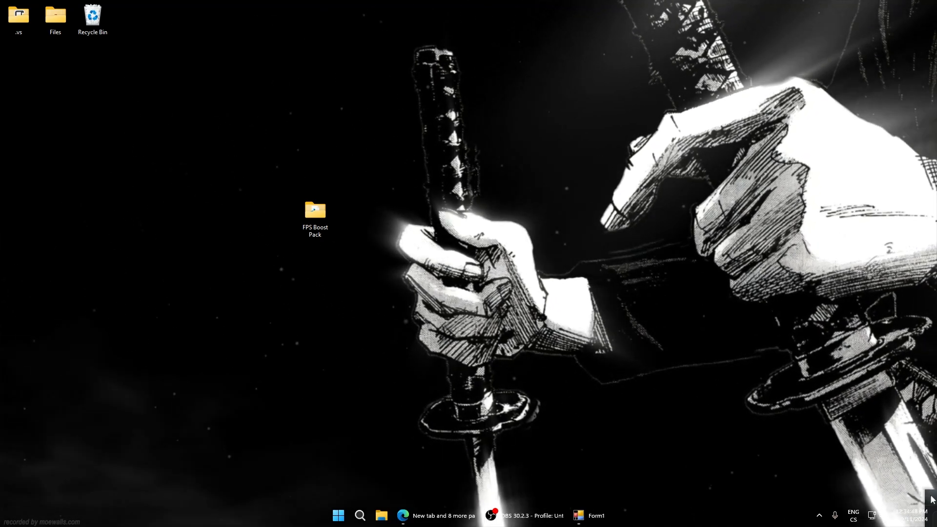
Switch to the Elysium V2.0 tuner and set TdrLevel to 0 in its performance tweaks
left_click(585, 516)
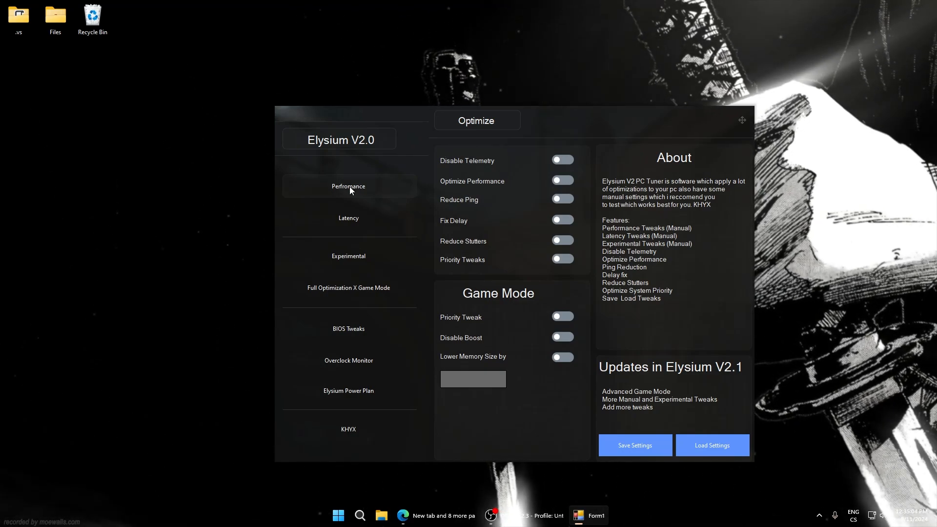
left_click(348, 186)
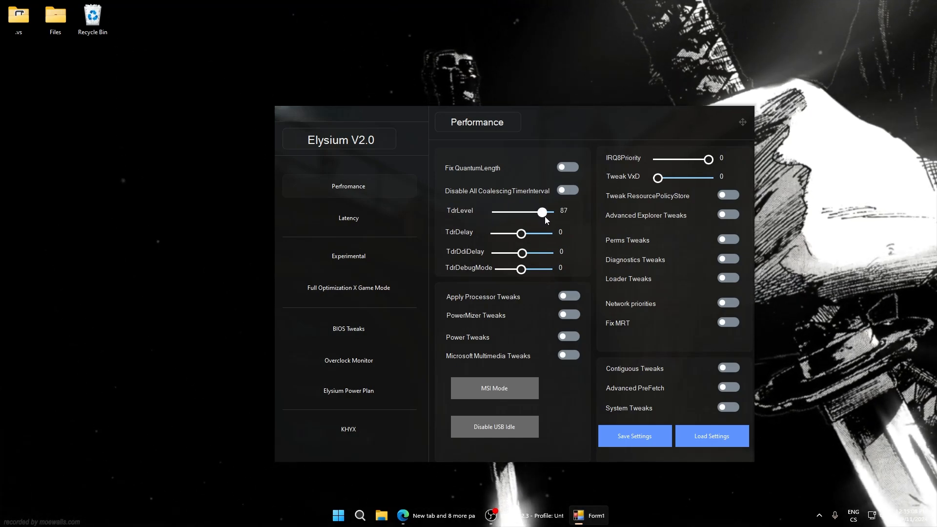
left_click_drag(544, 215, 490, 213)
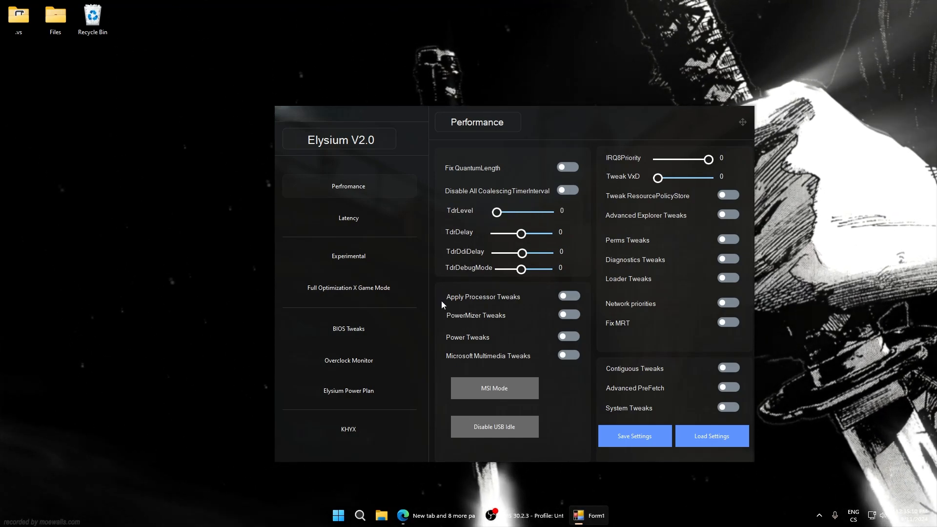
Enable PowerMizer Tweaks, and set both IRQ8Priority and Tweak VxD to 1
left_click(568, 314)
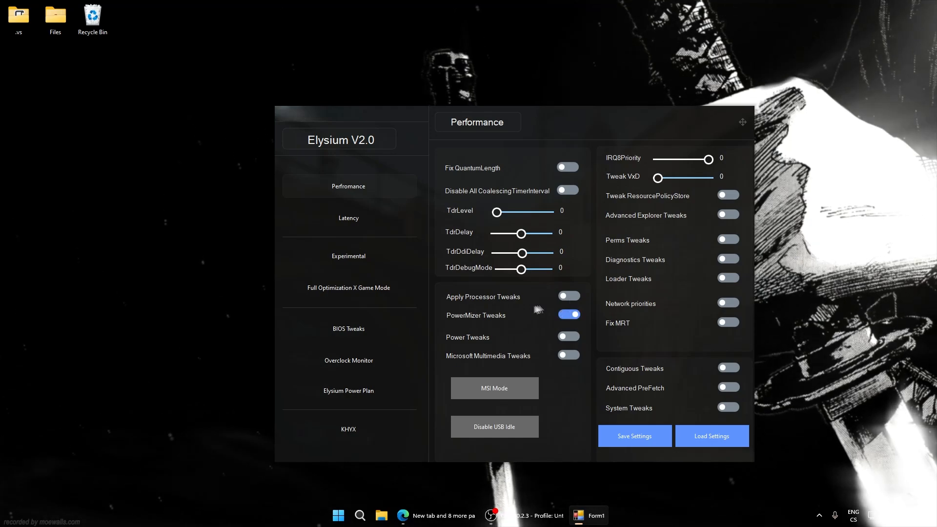
left_click(566, 314)
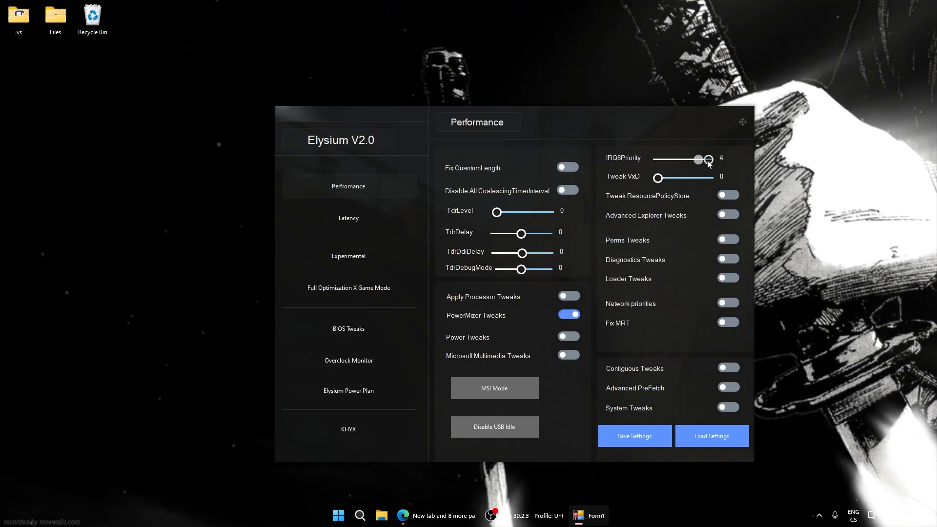
left_click_drag(709, 160, 666, 160)
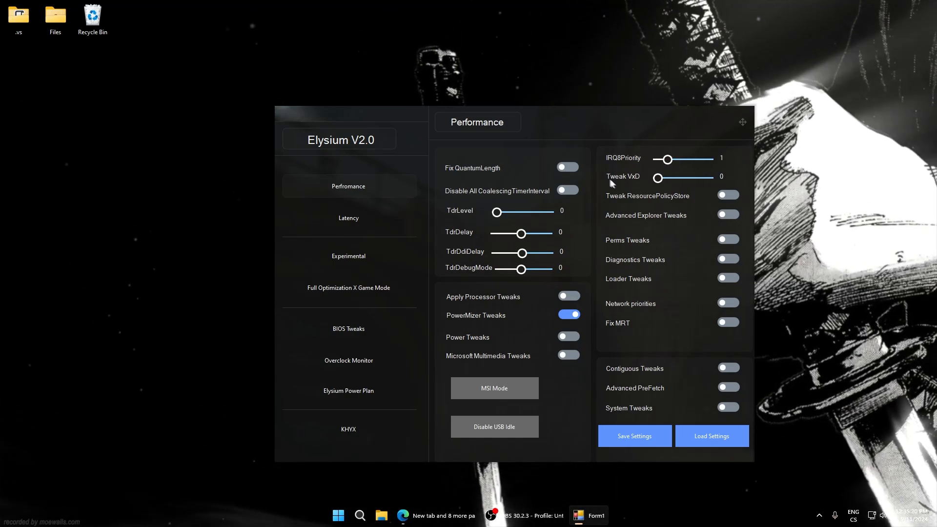
left_click_drag(657, 177, 674, 179)
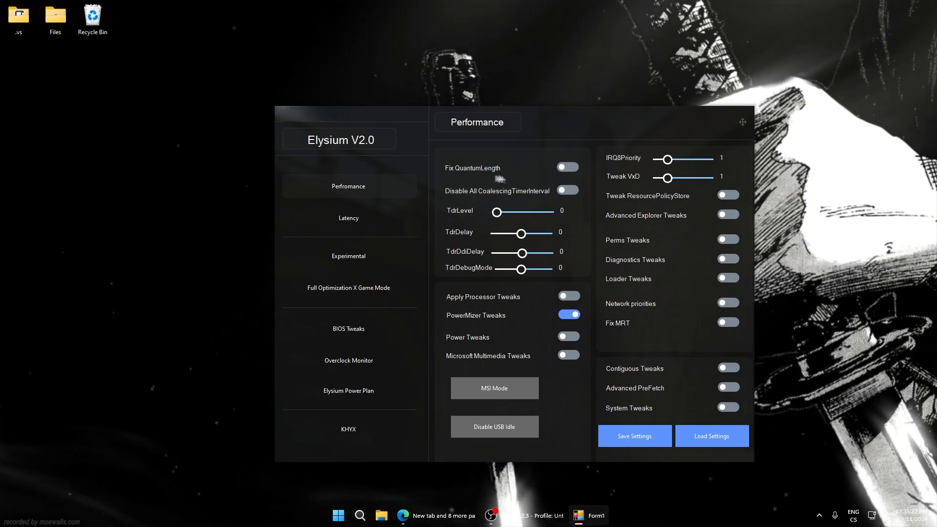
In the latency tweaks, set PrioritySeparation to Performance, lower Flags to its minimum, and set LatencyHint% to 100
left_click(351, 218)
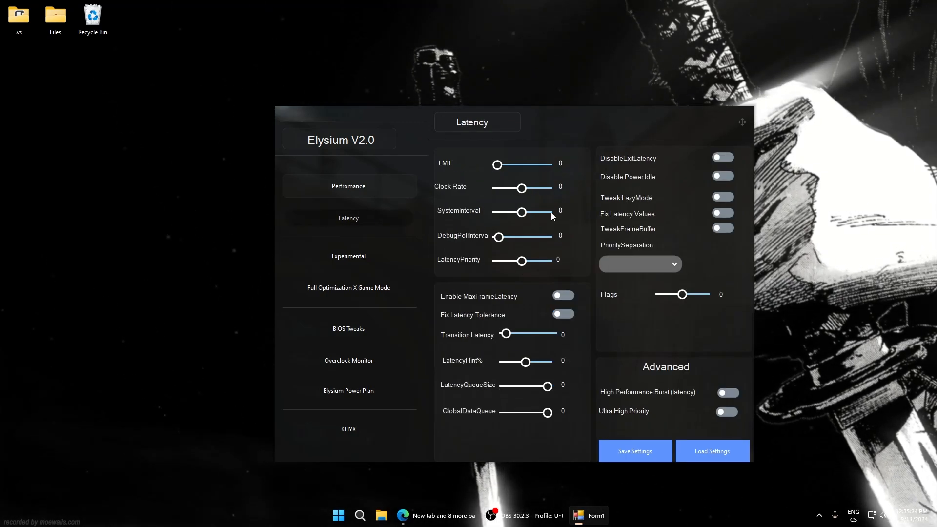
left_click(636, 264)
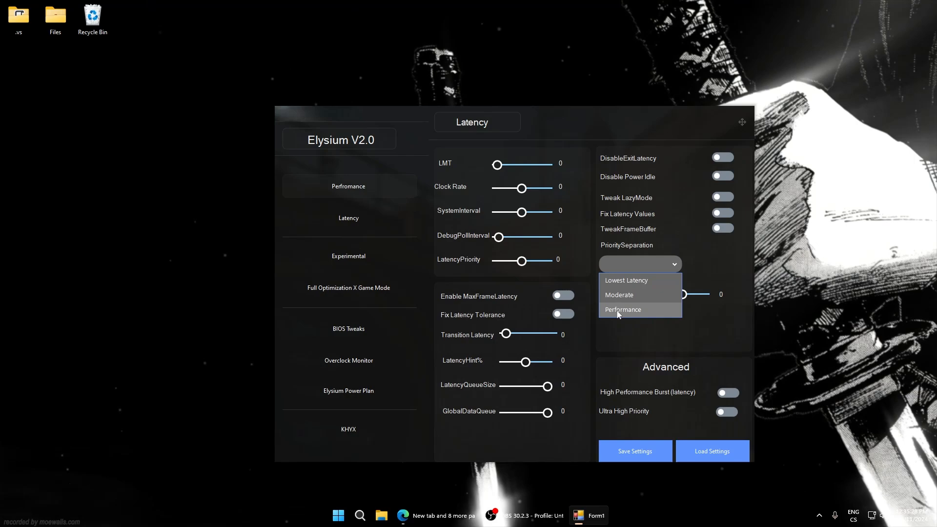
left_click(643, 295)
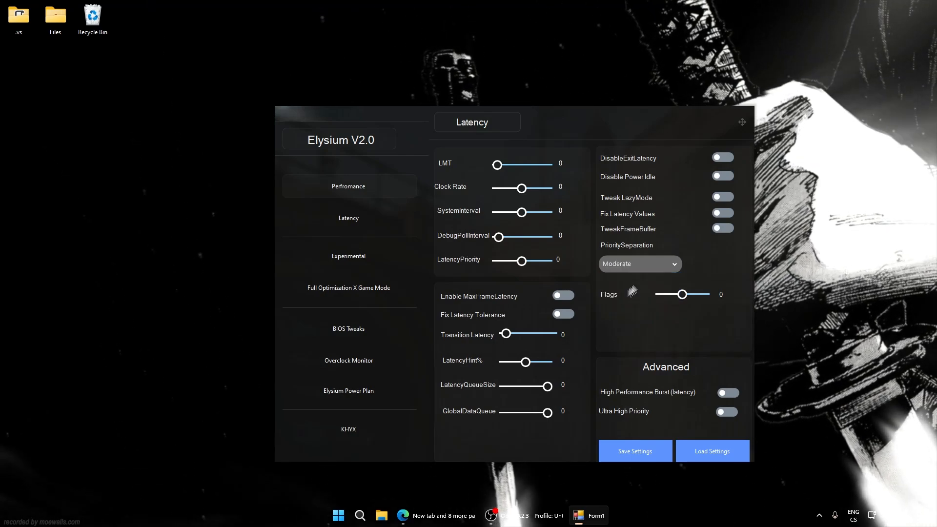
left_click(636, 264)
left_click(623, 309)
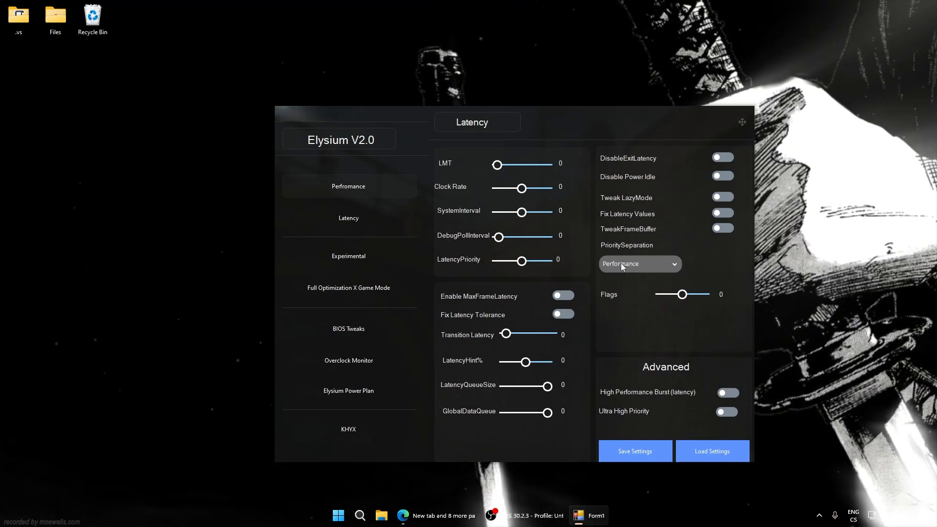
left_click_drag(682, 294, 659, 294)
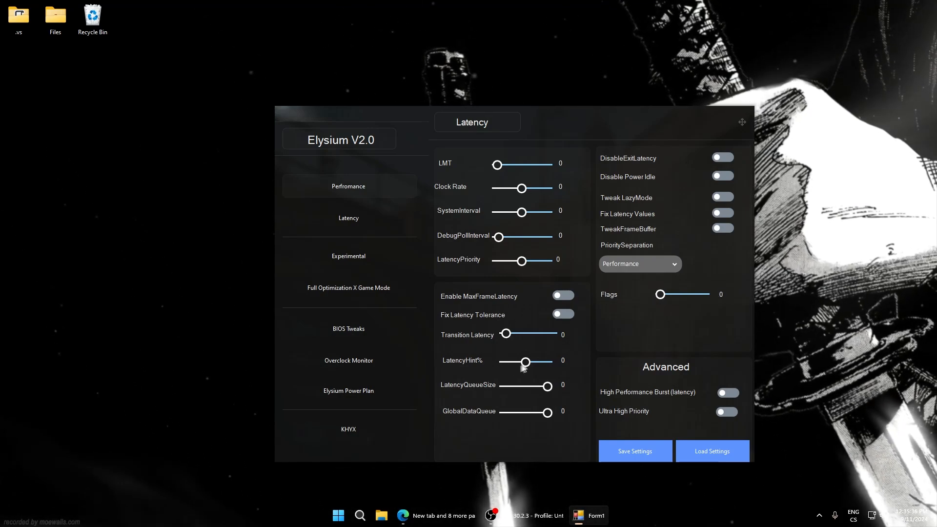
left_click_drag(521, 365, 547, 368)
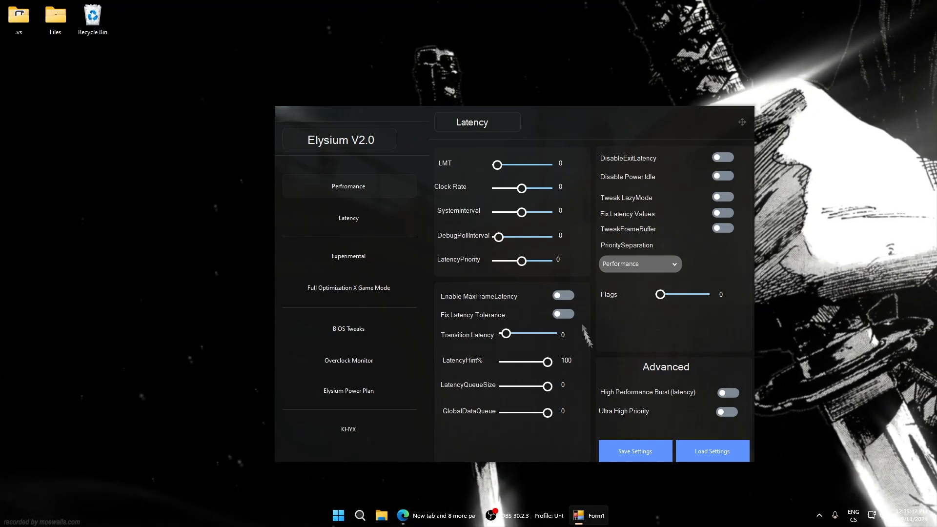
Revisit the performance tweaks, return to the latency tweaks, and load the saved latency settings
left_click(331, 188)
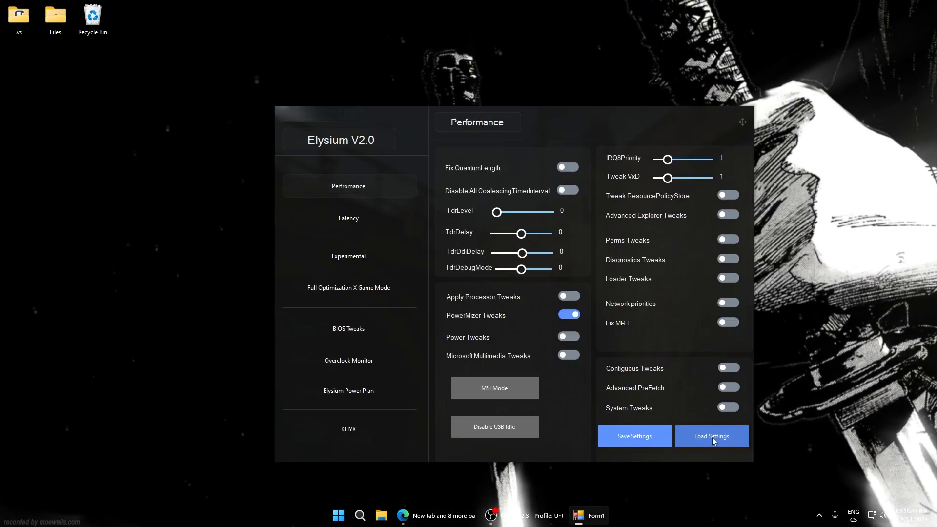
left_click(343, 218)
left_click(731, 451)
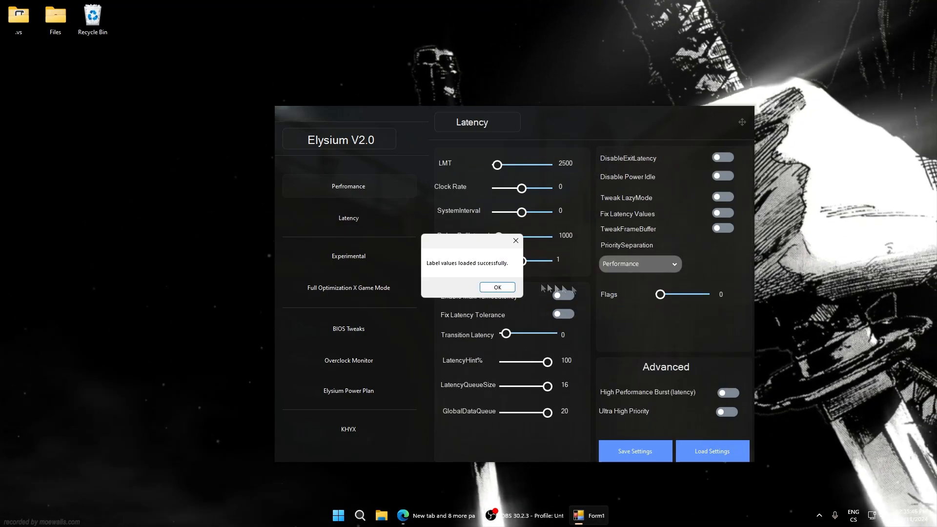
left_click(495, 289)
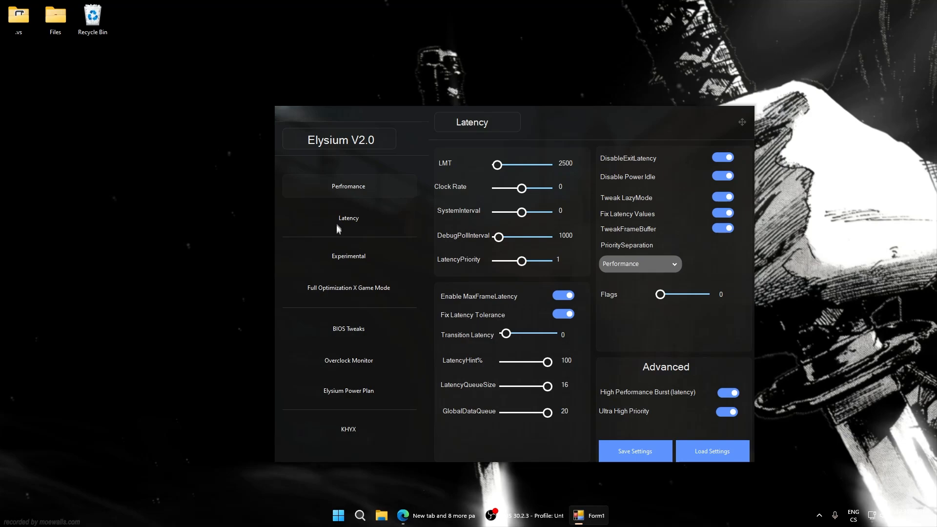
Open the experimental tweaks and load their saved settings
left_click(344, 257)
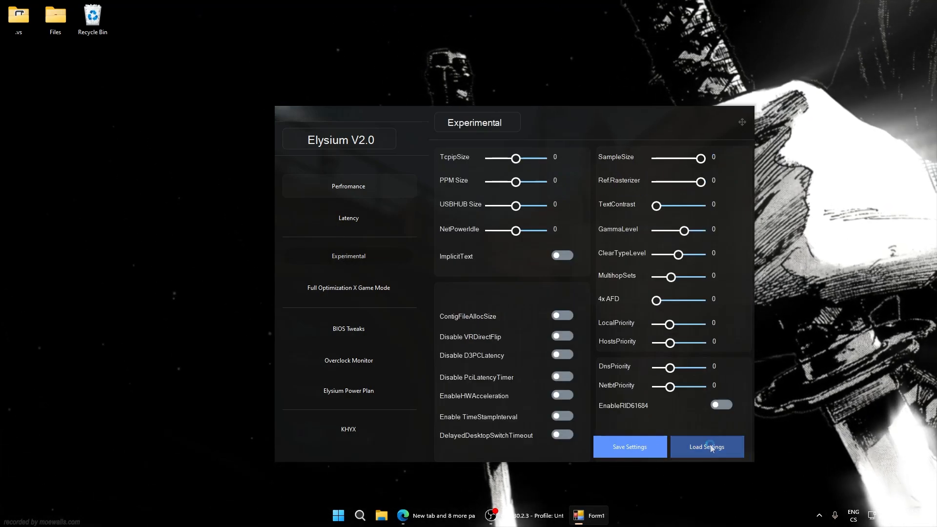
left_click(708, 447)
left_click(497, 287)
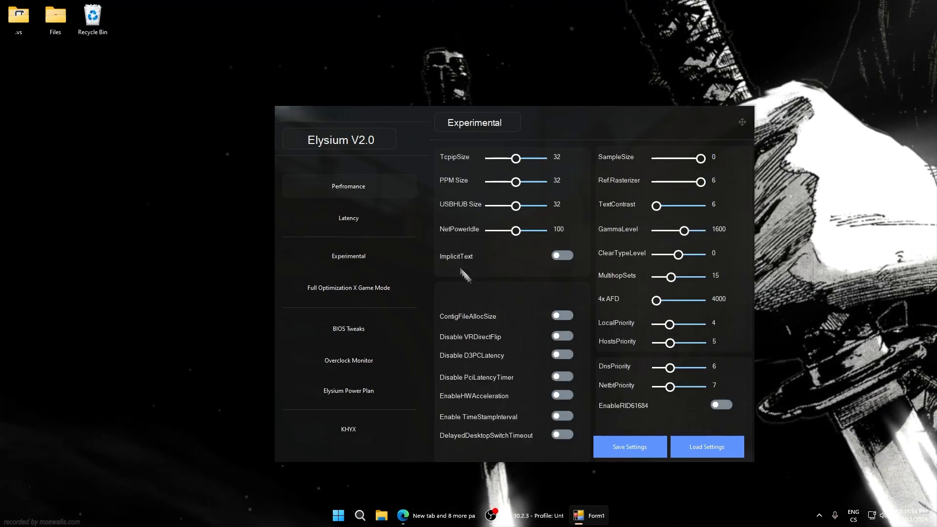